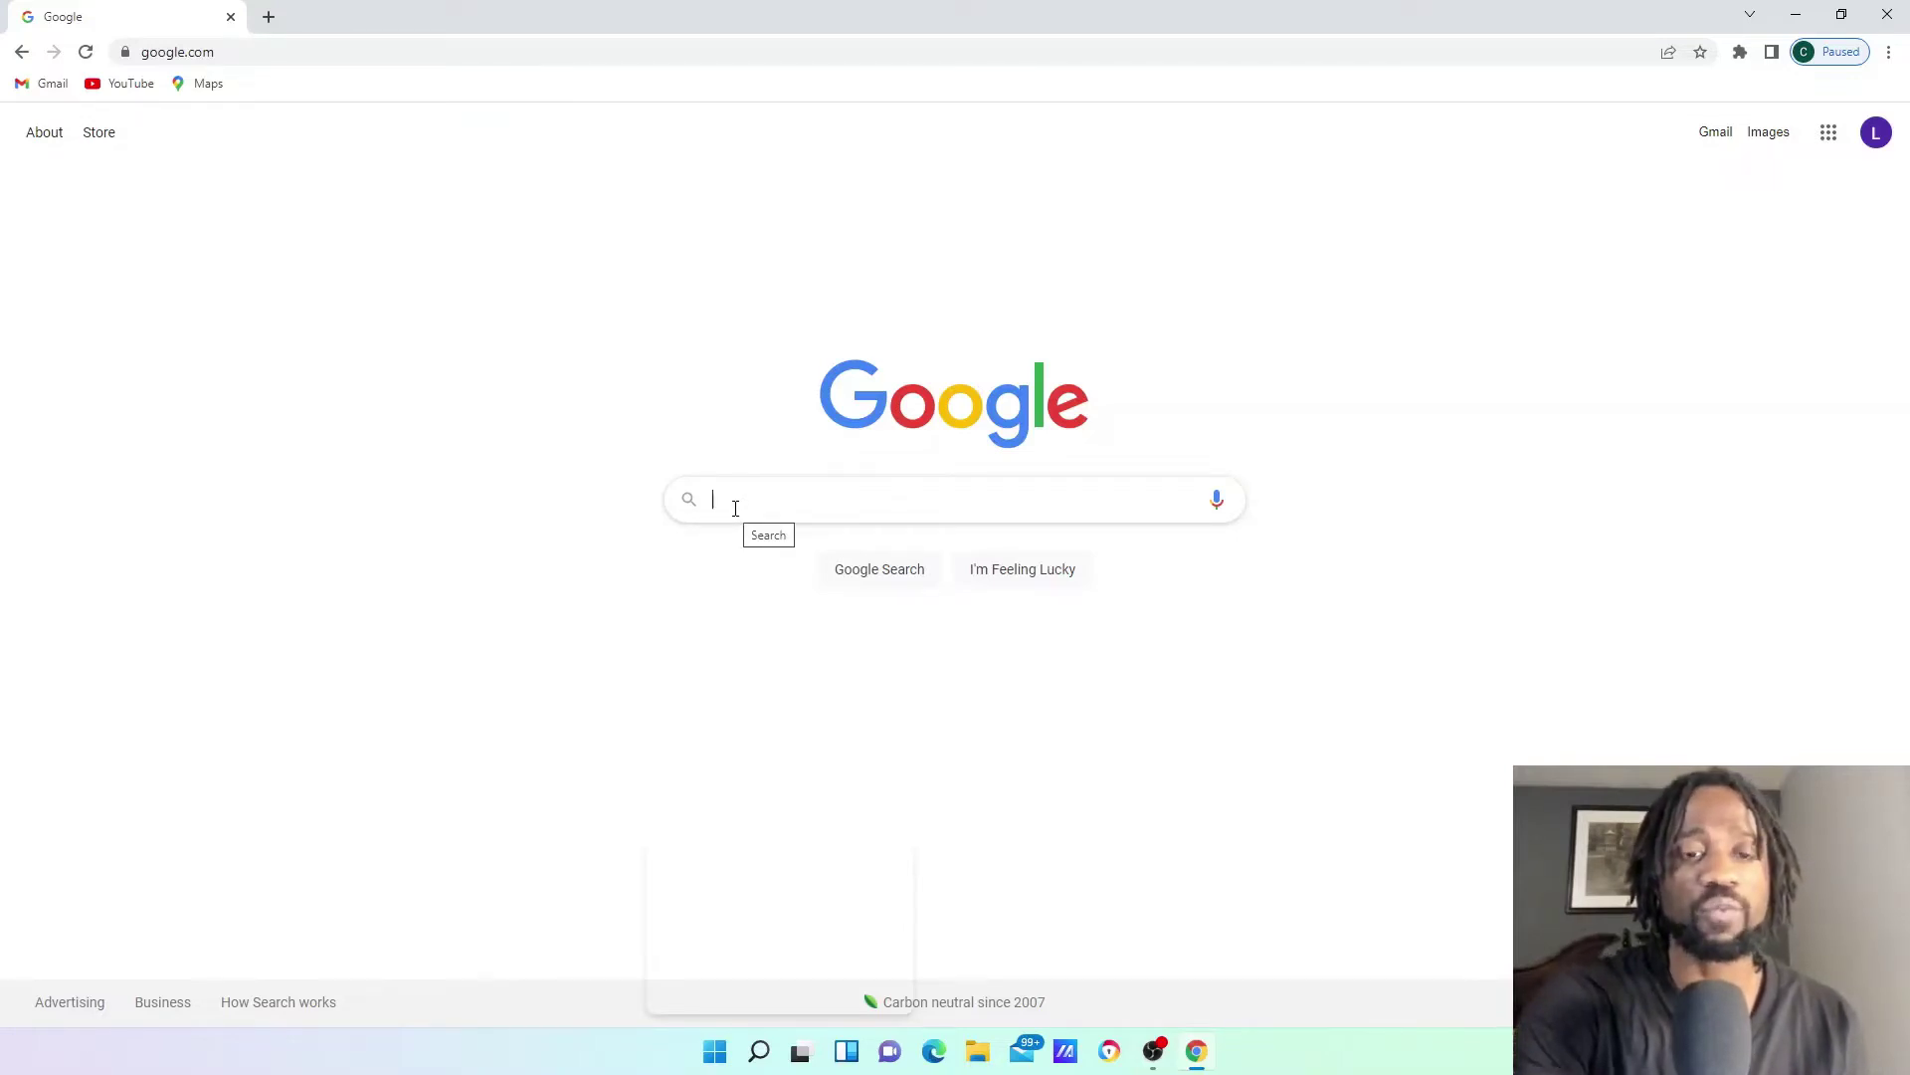
# Step: Search Google for "annual credit report" and open the annualcreditreport.com website
pyautogui.write('an')
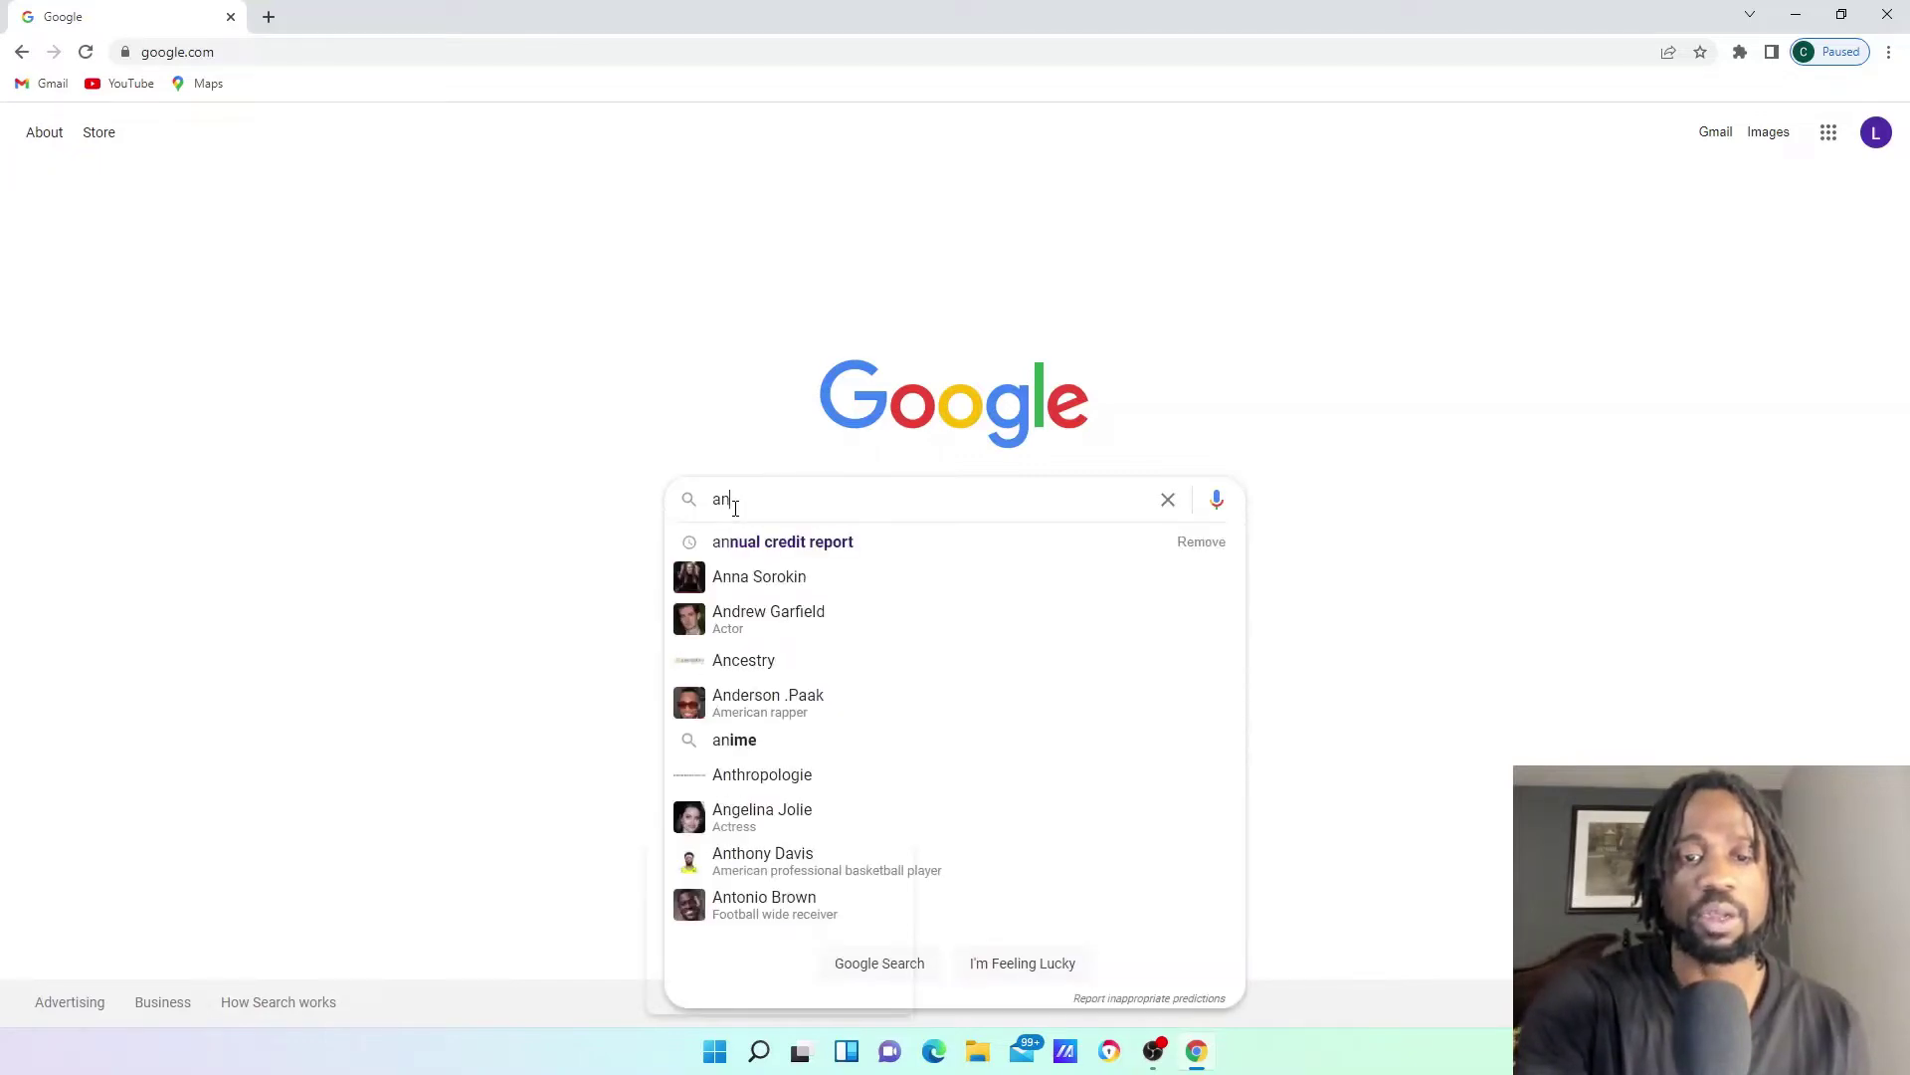
pyautogui.press('Down')
pyautogui.press('Return')
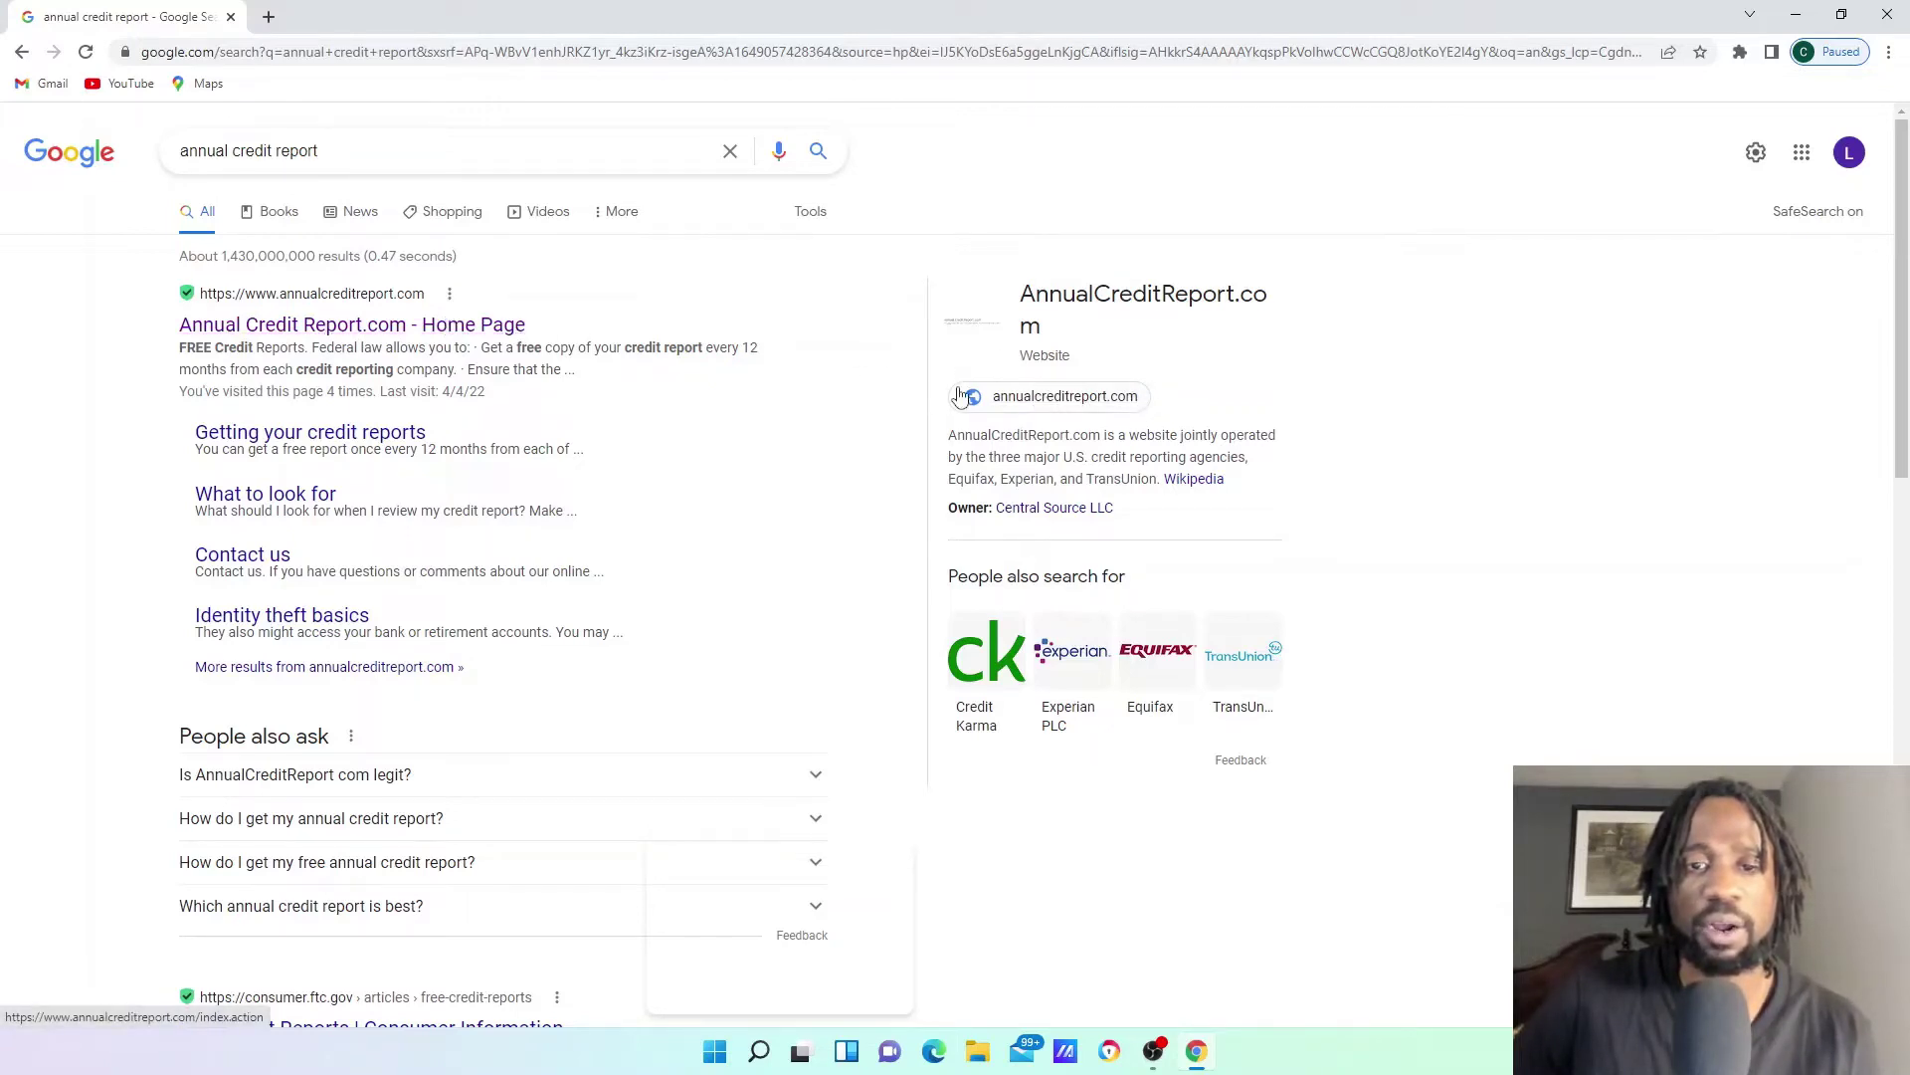
pyautogui.click(1036, 399)
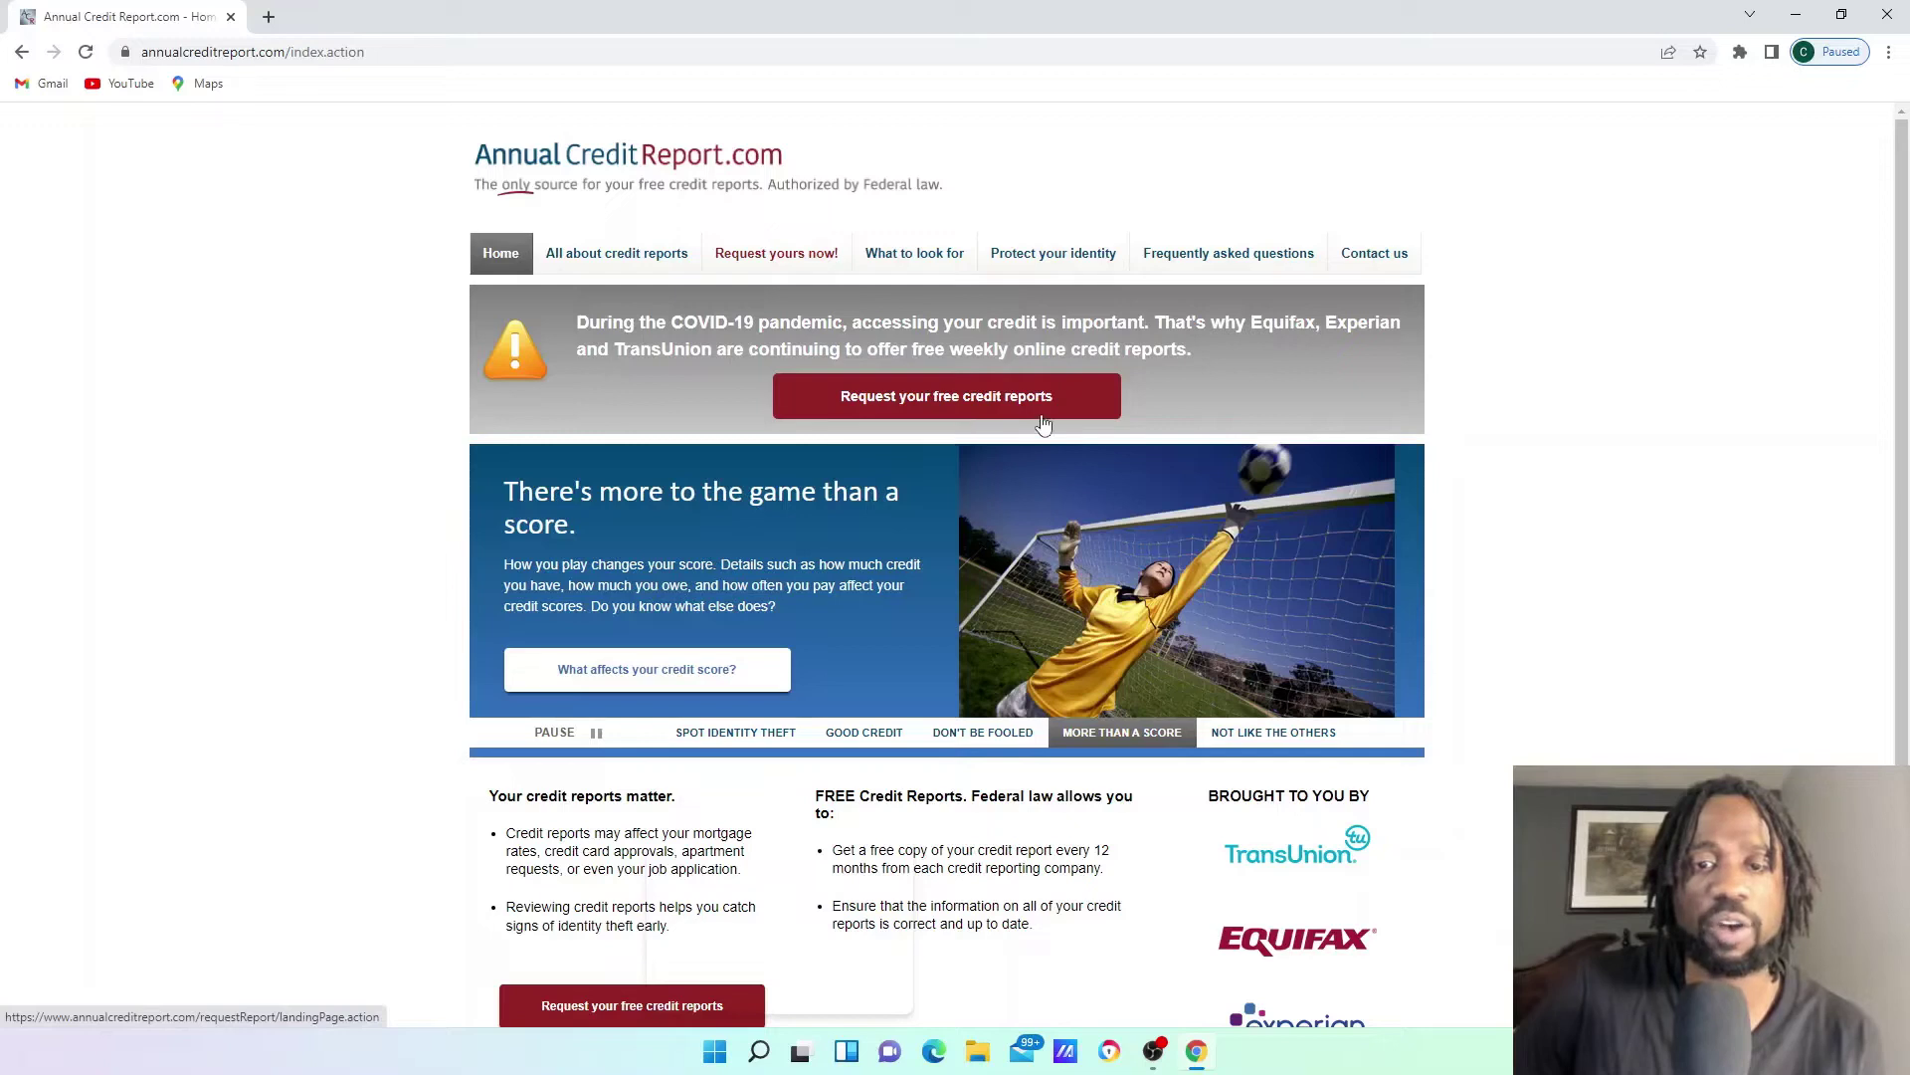
# Step: Start a request for free credit reports and open the step 1 request form
pyautogui.click(972, 400)
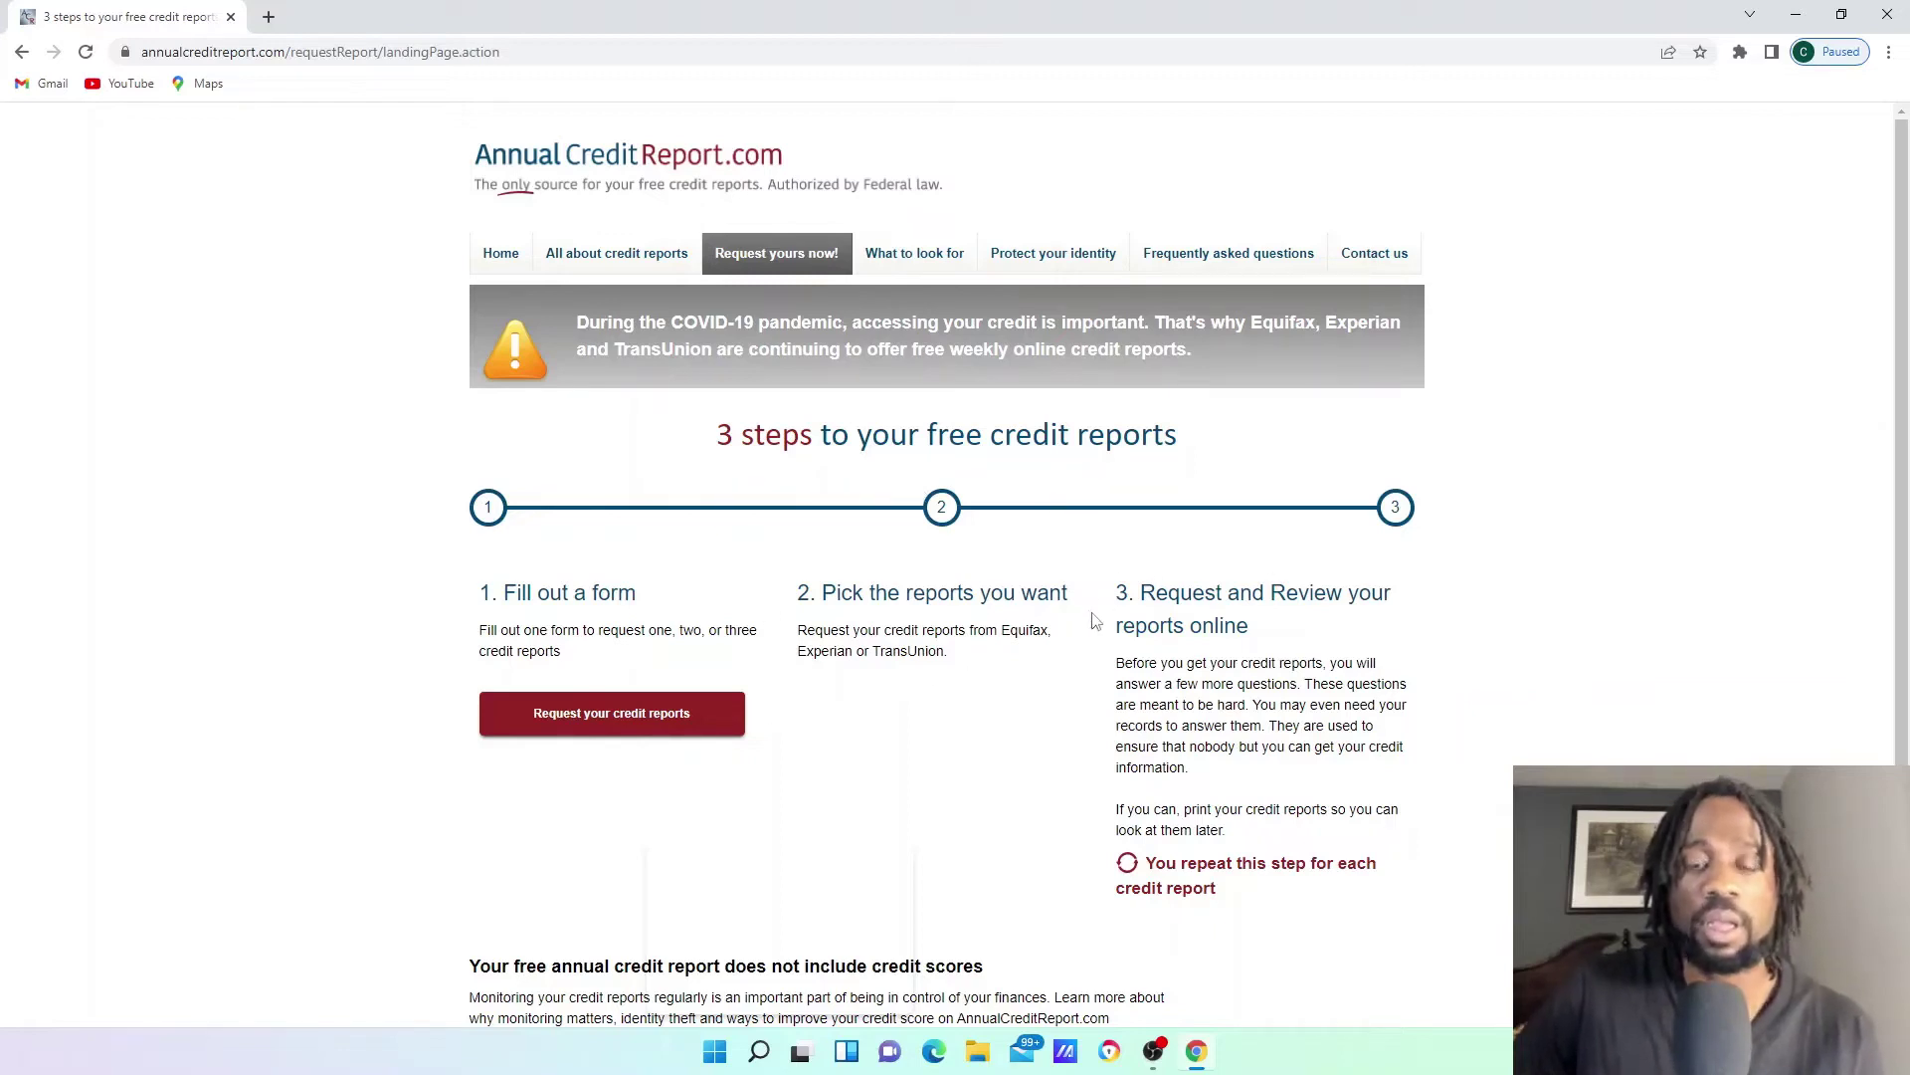
pyautogui.scroll(-1, 1019, 831)
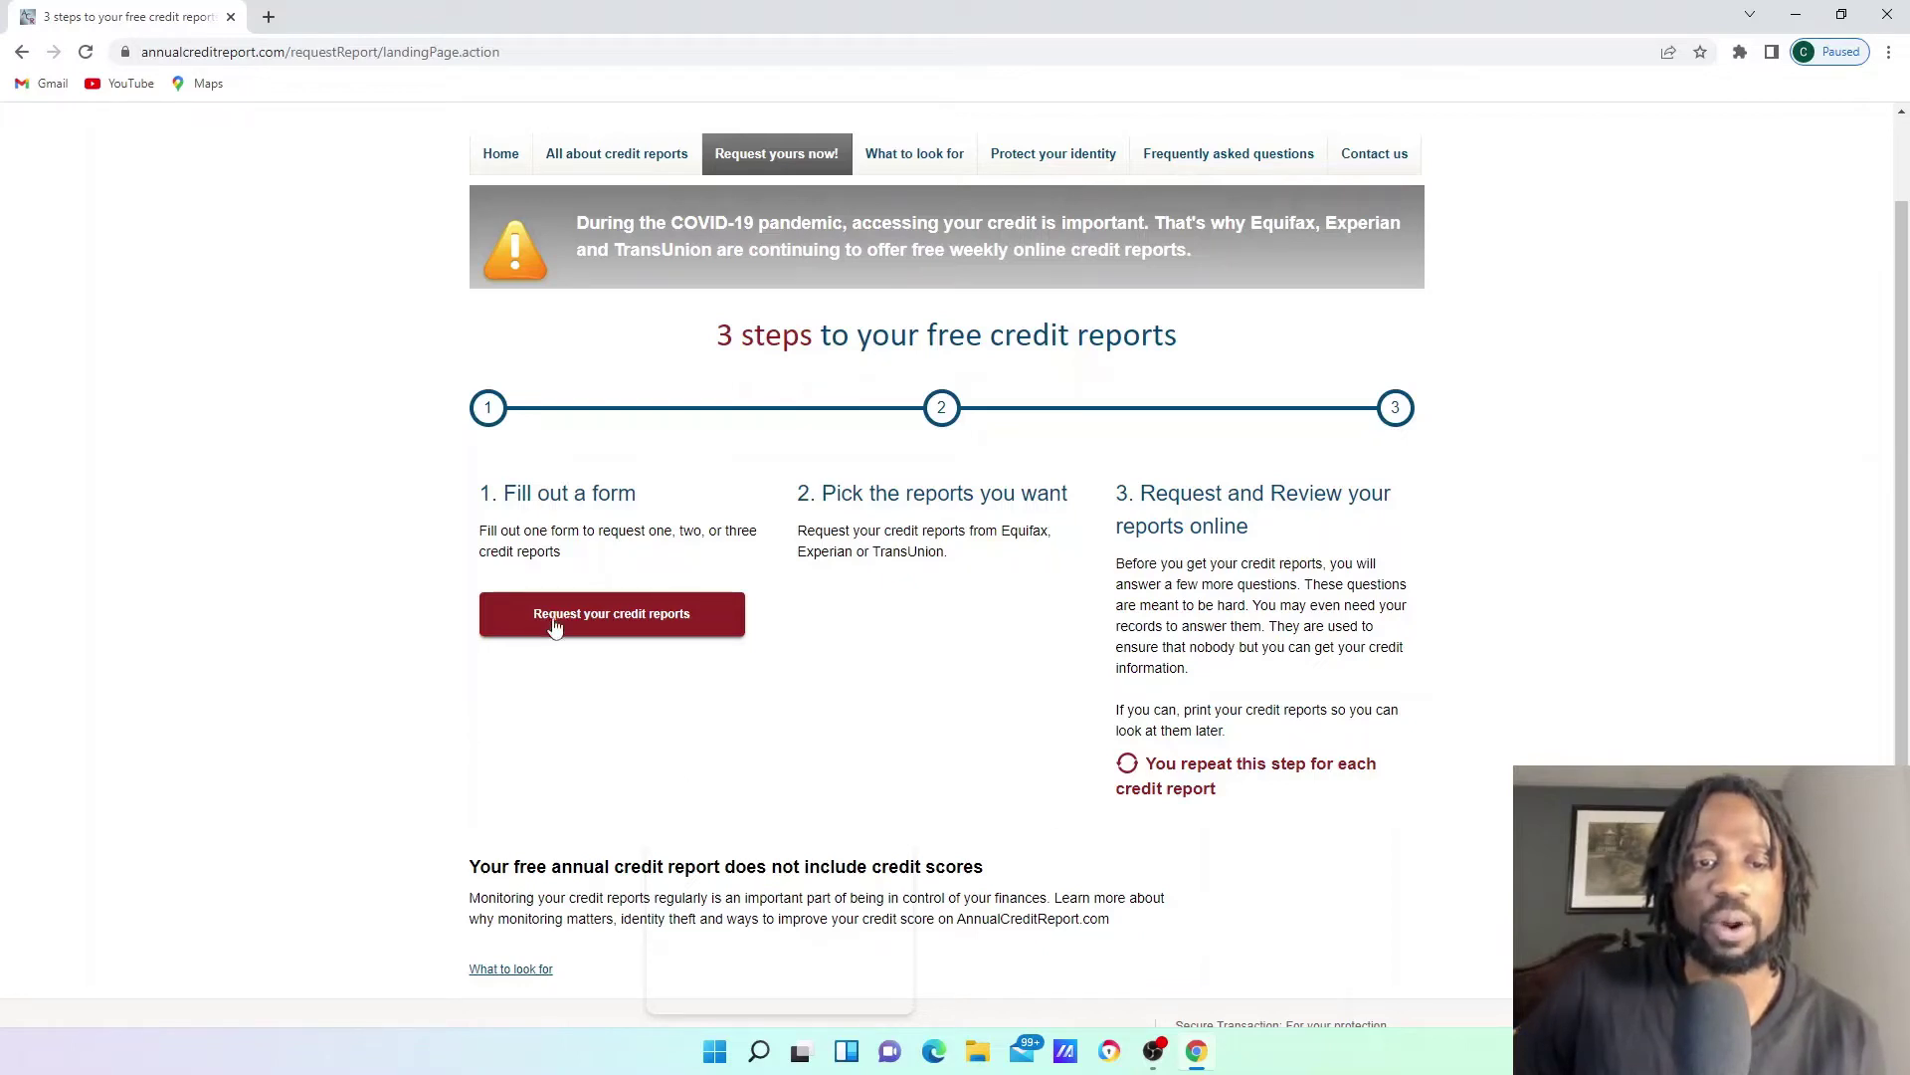
pyautogui.click(642, 635)
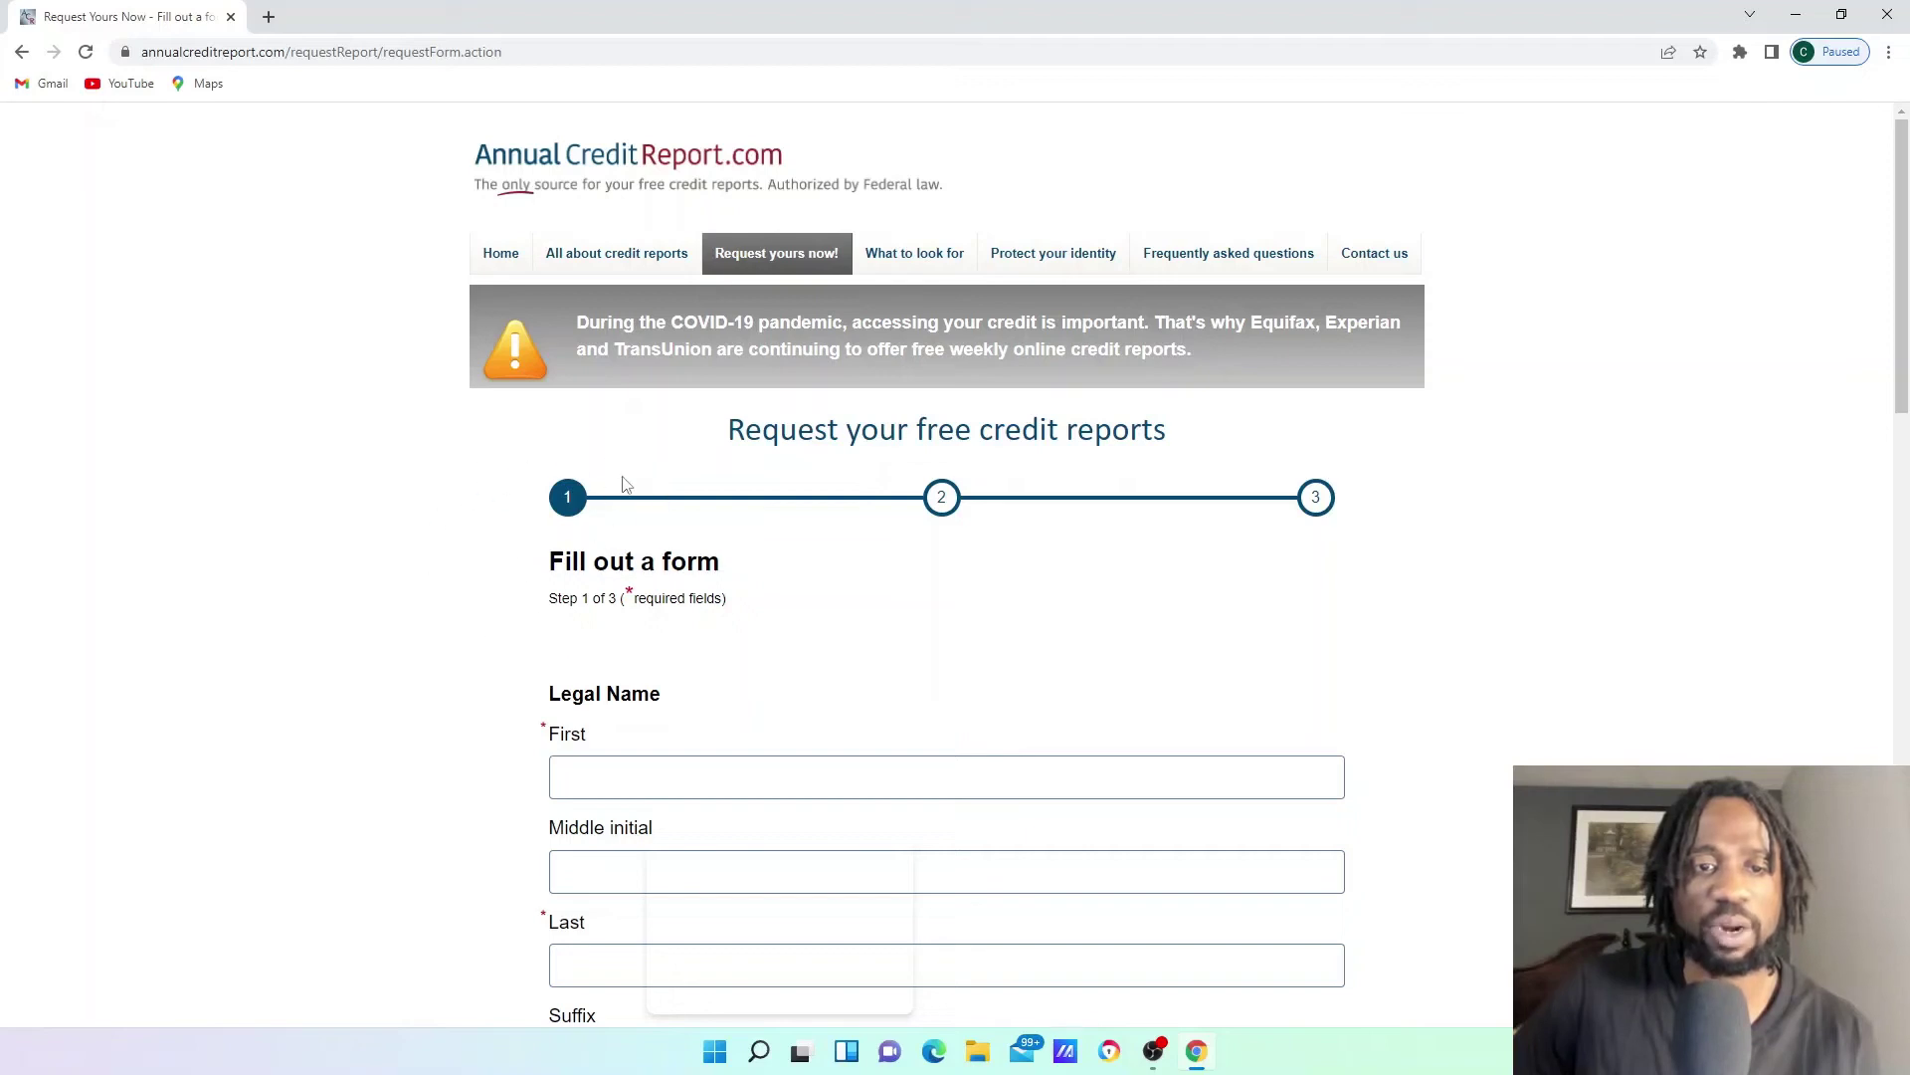
# Step: Examine the request form's fields for legal name, birthday, Social Security number, current address and previous address
pyautogui.scroll(-4, 663, 343)
pyautogui.scroll(-2, 585, 416)
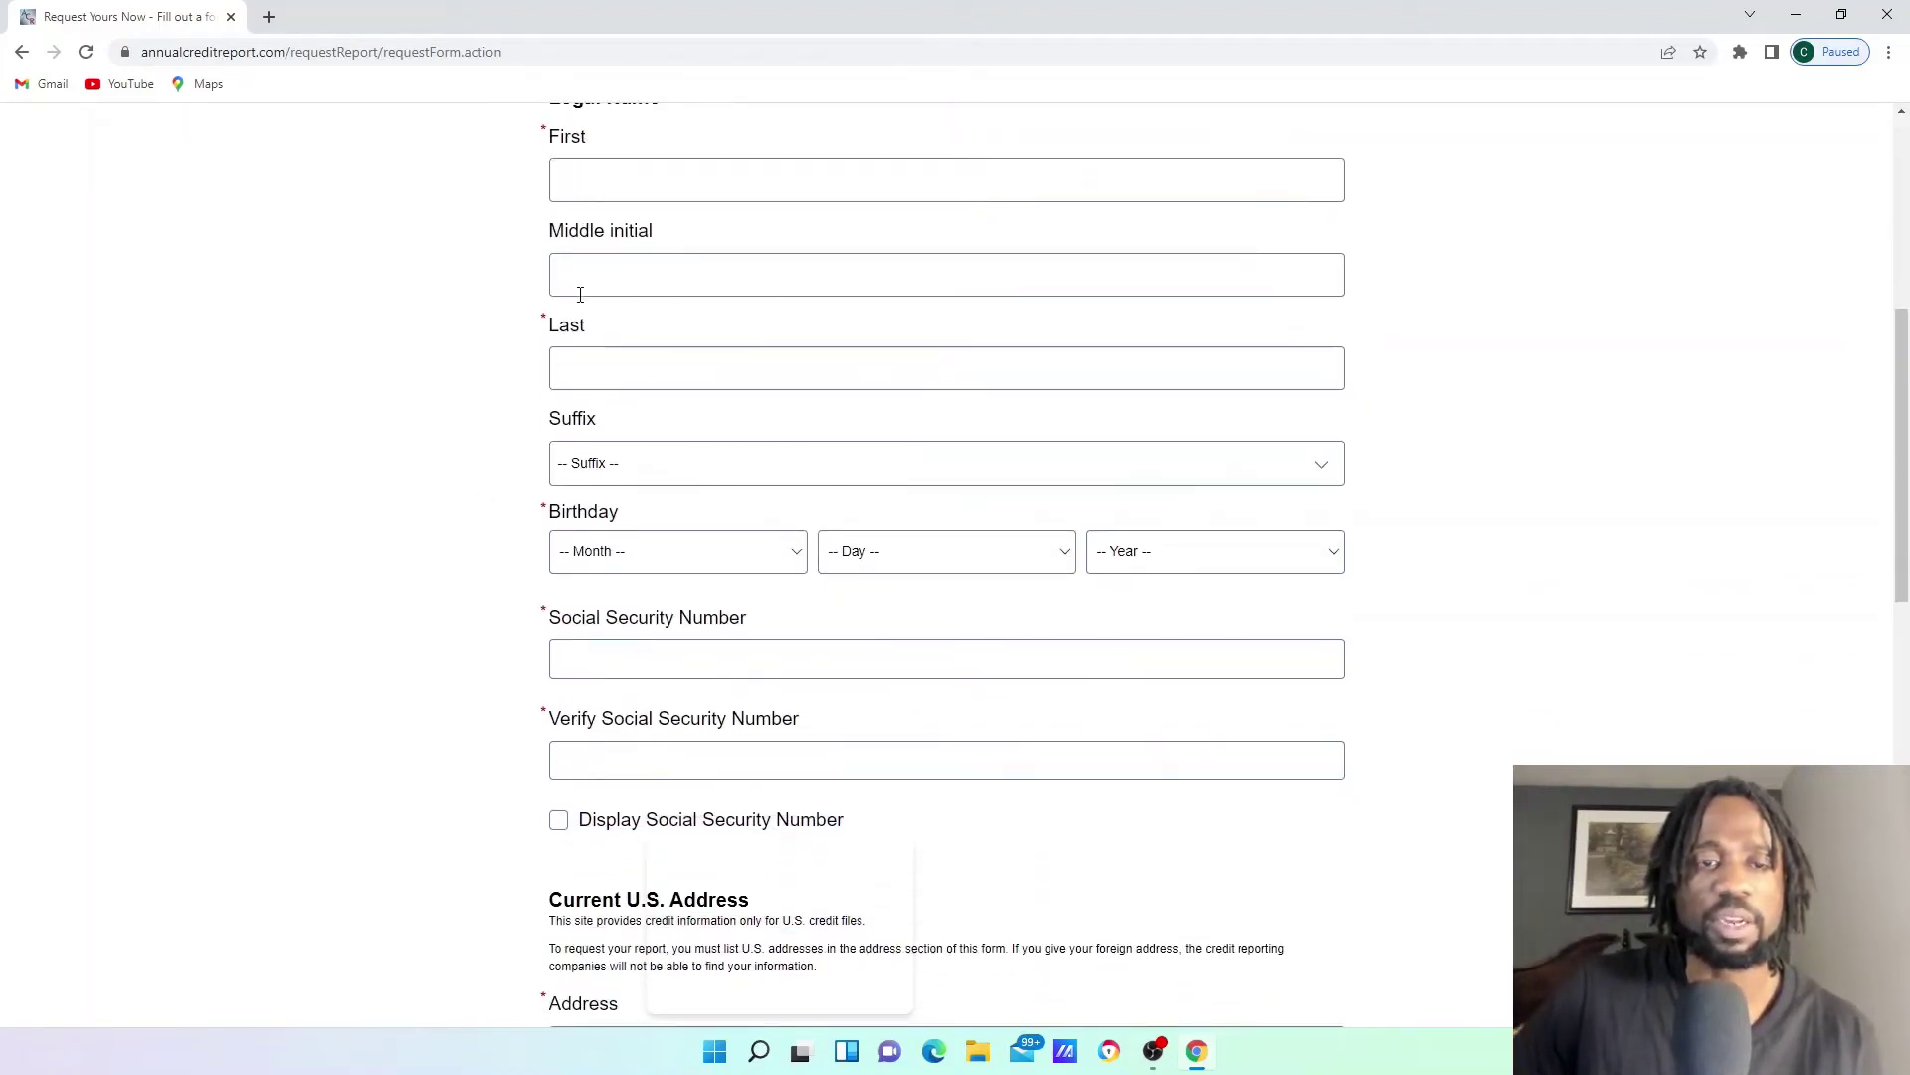
pyautogui.scroll(-1, 642, 500)
pyautogui.scroll(-2, 642, 499)
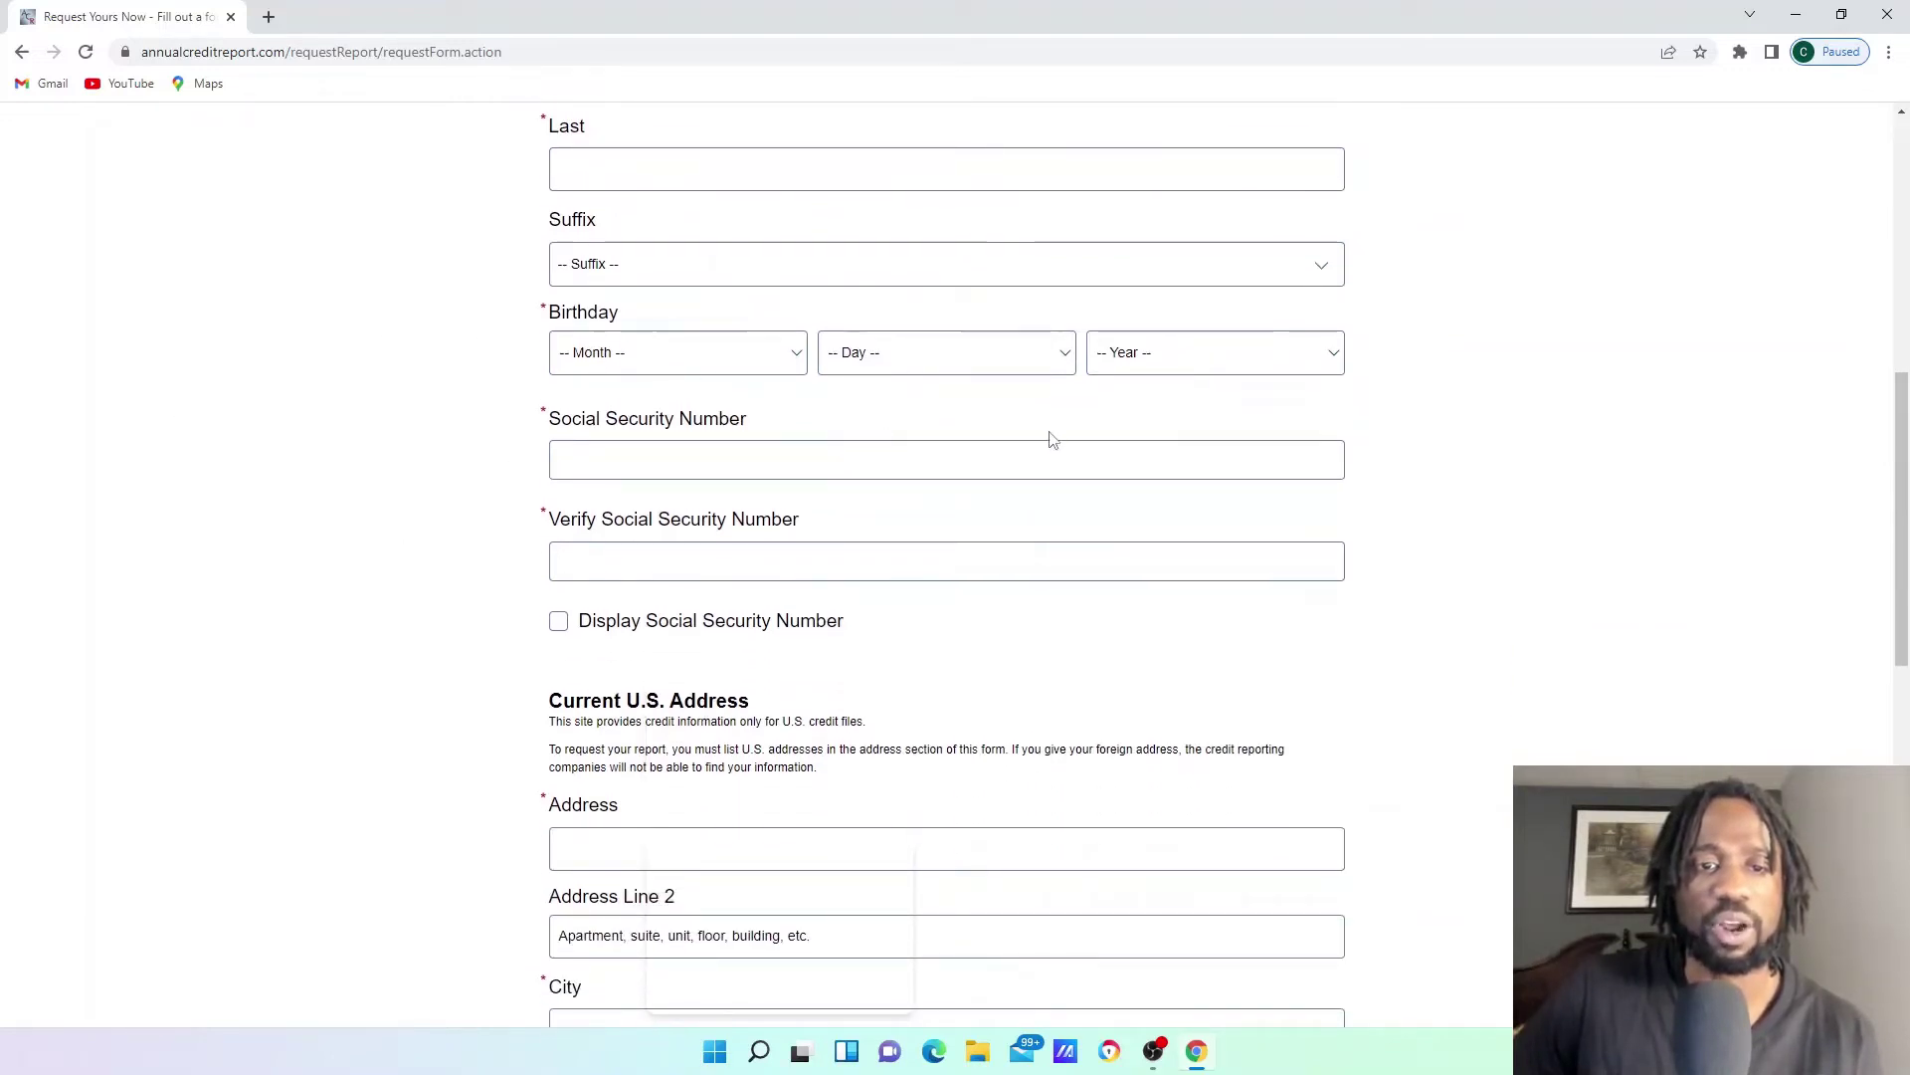
pyautogui.scroll(-3, 796, 498)
pyautogui.scroll(-3, 794, 458)
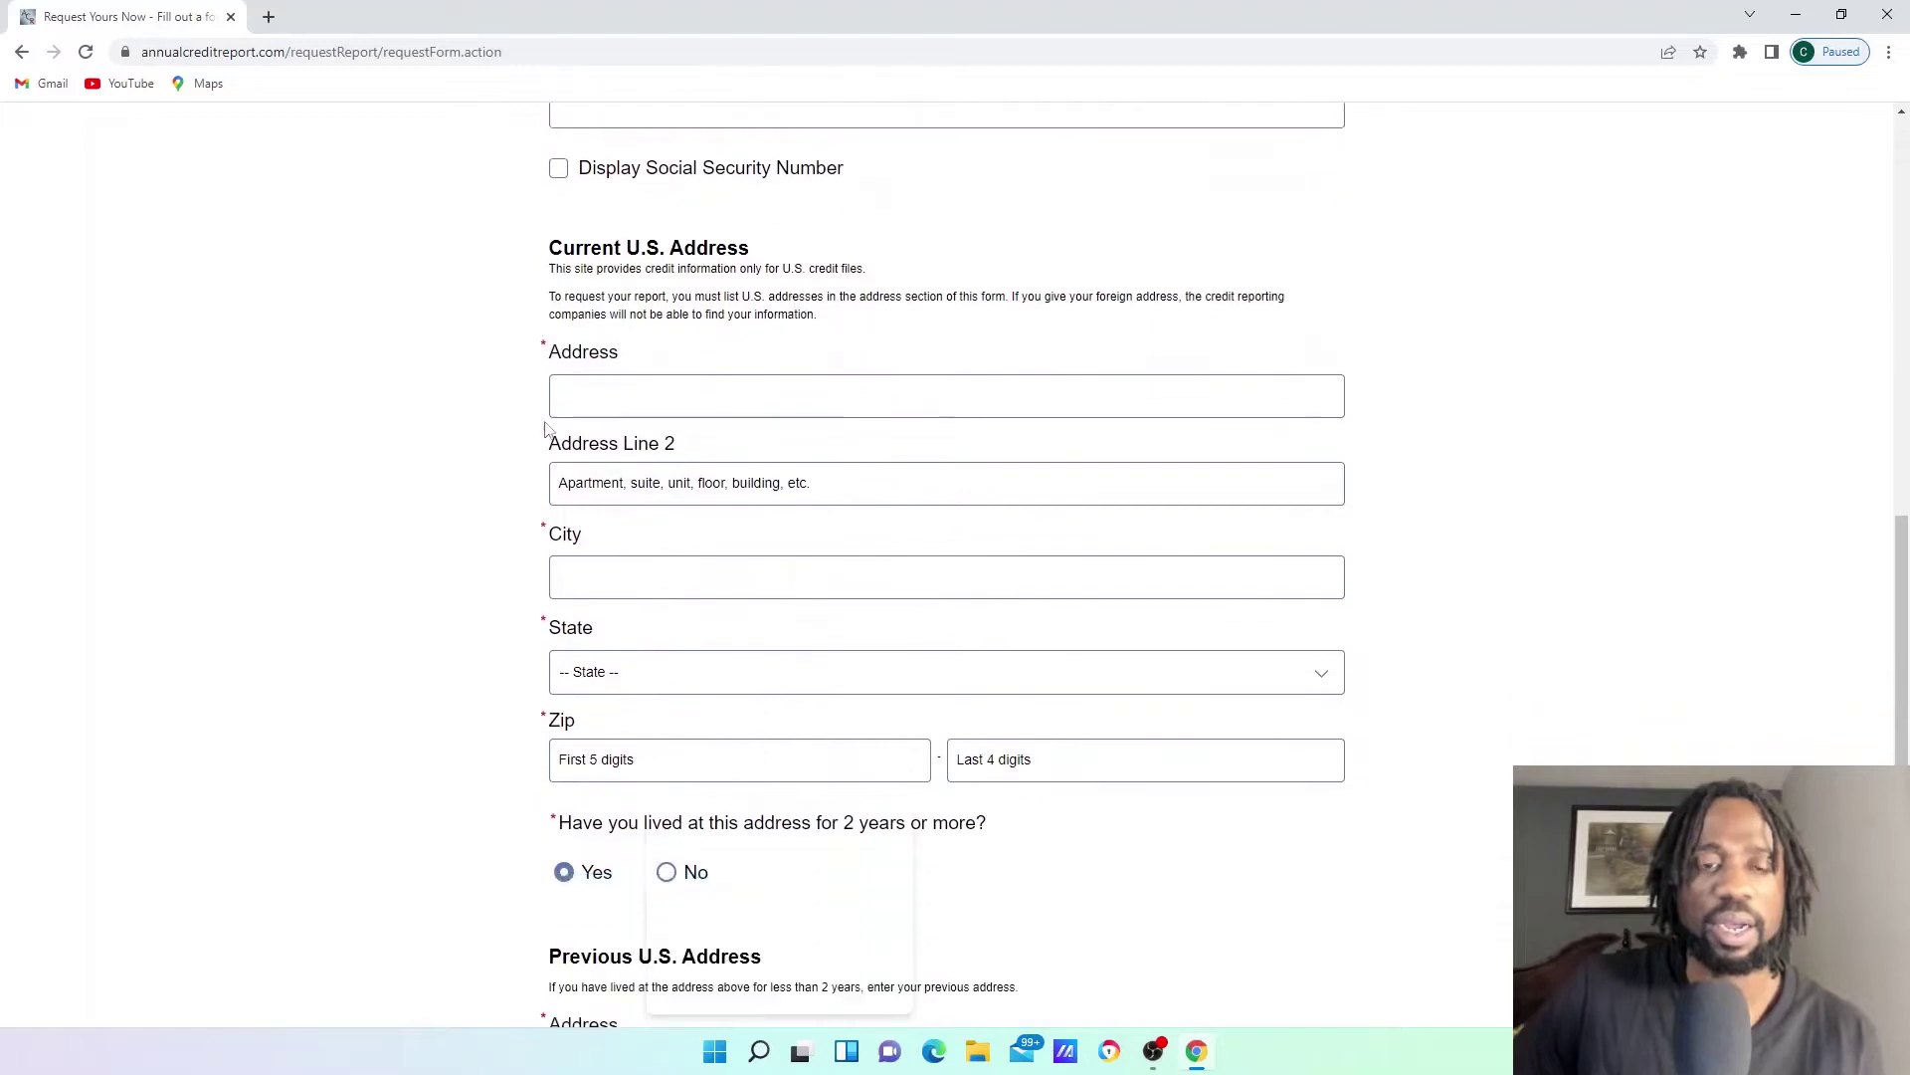
pyautogui.scroll(1, 670, 299)
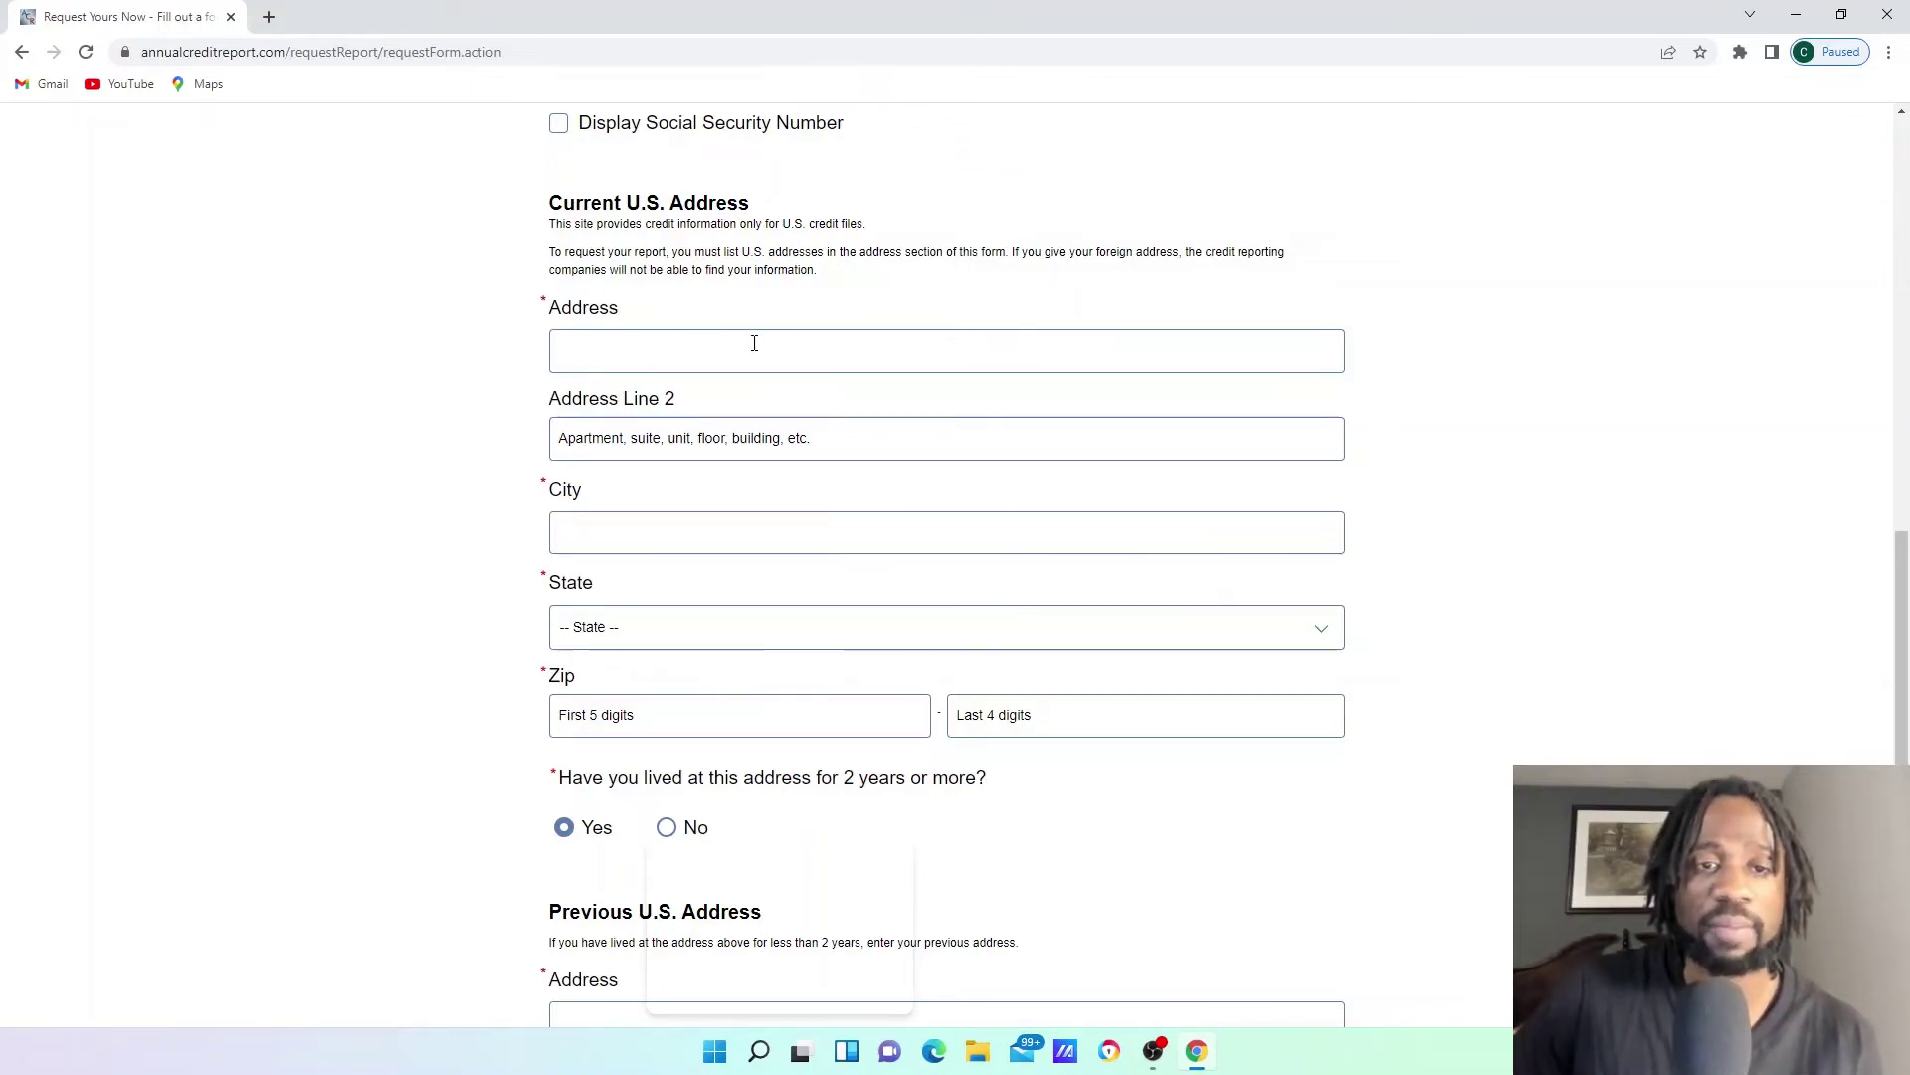
pyautogui.scroll(-3, 754, 343)
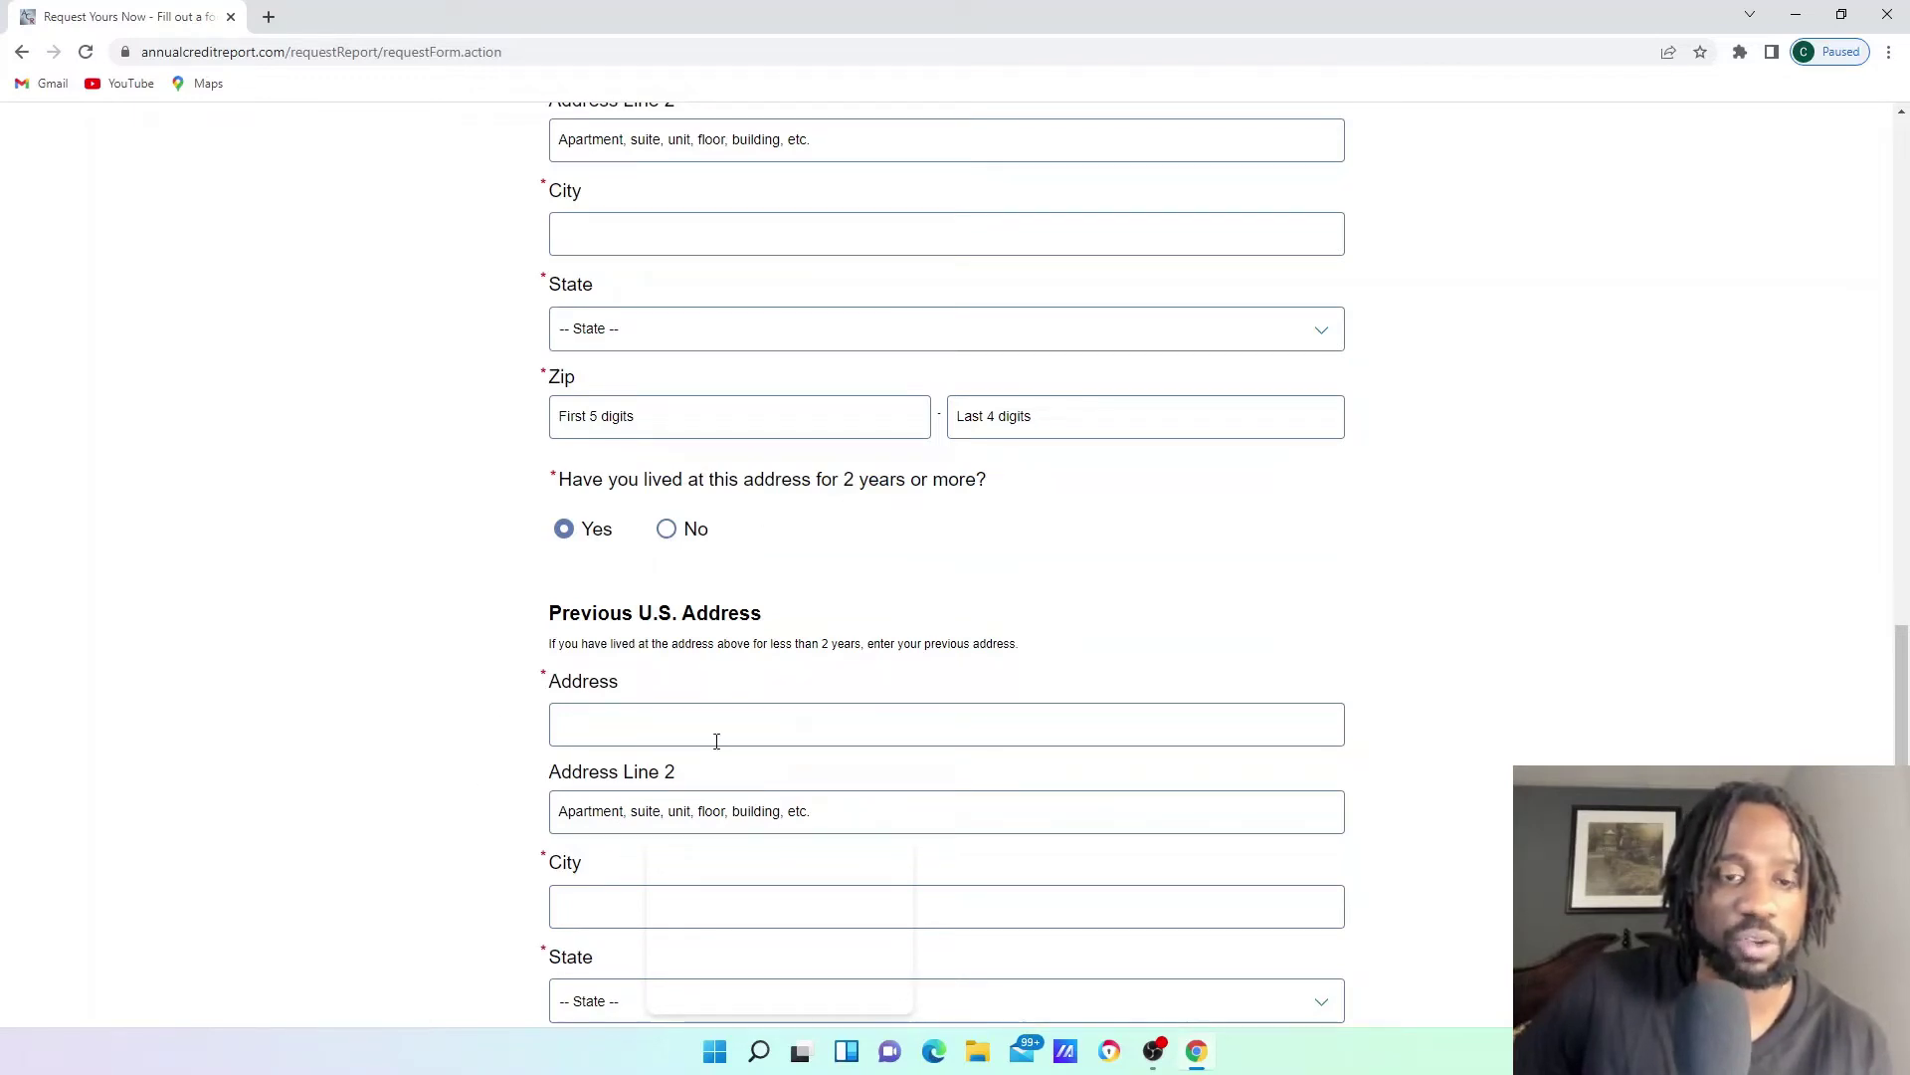
pyautogui.scroll(-3, 648, 761)
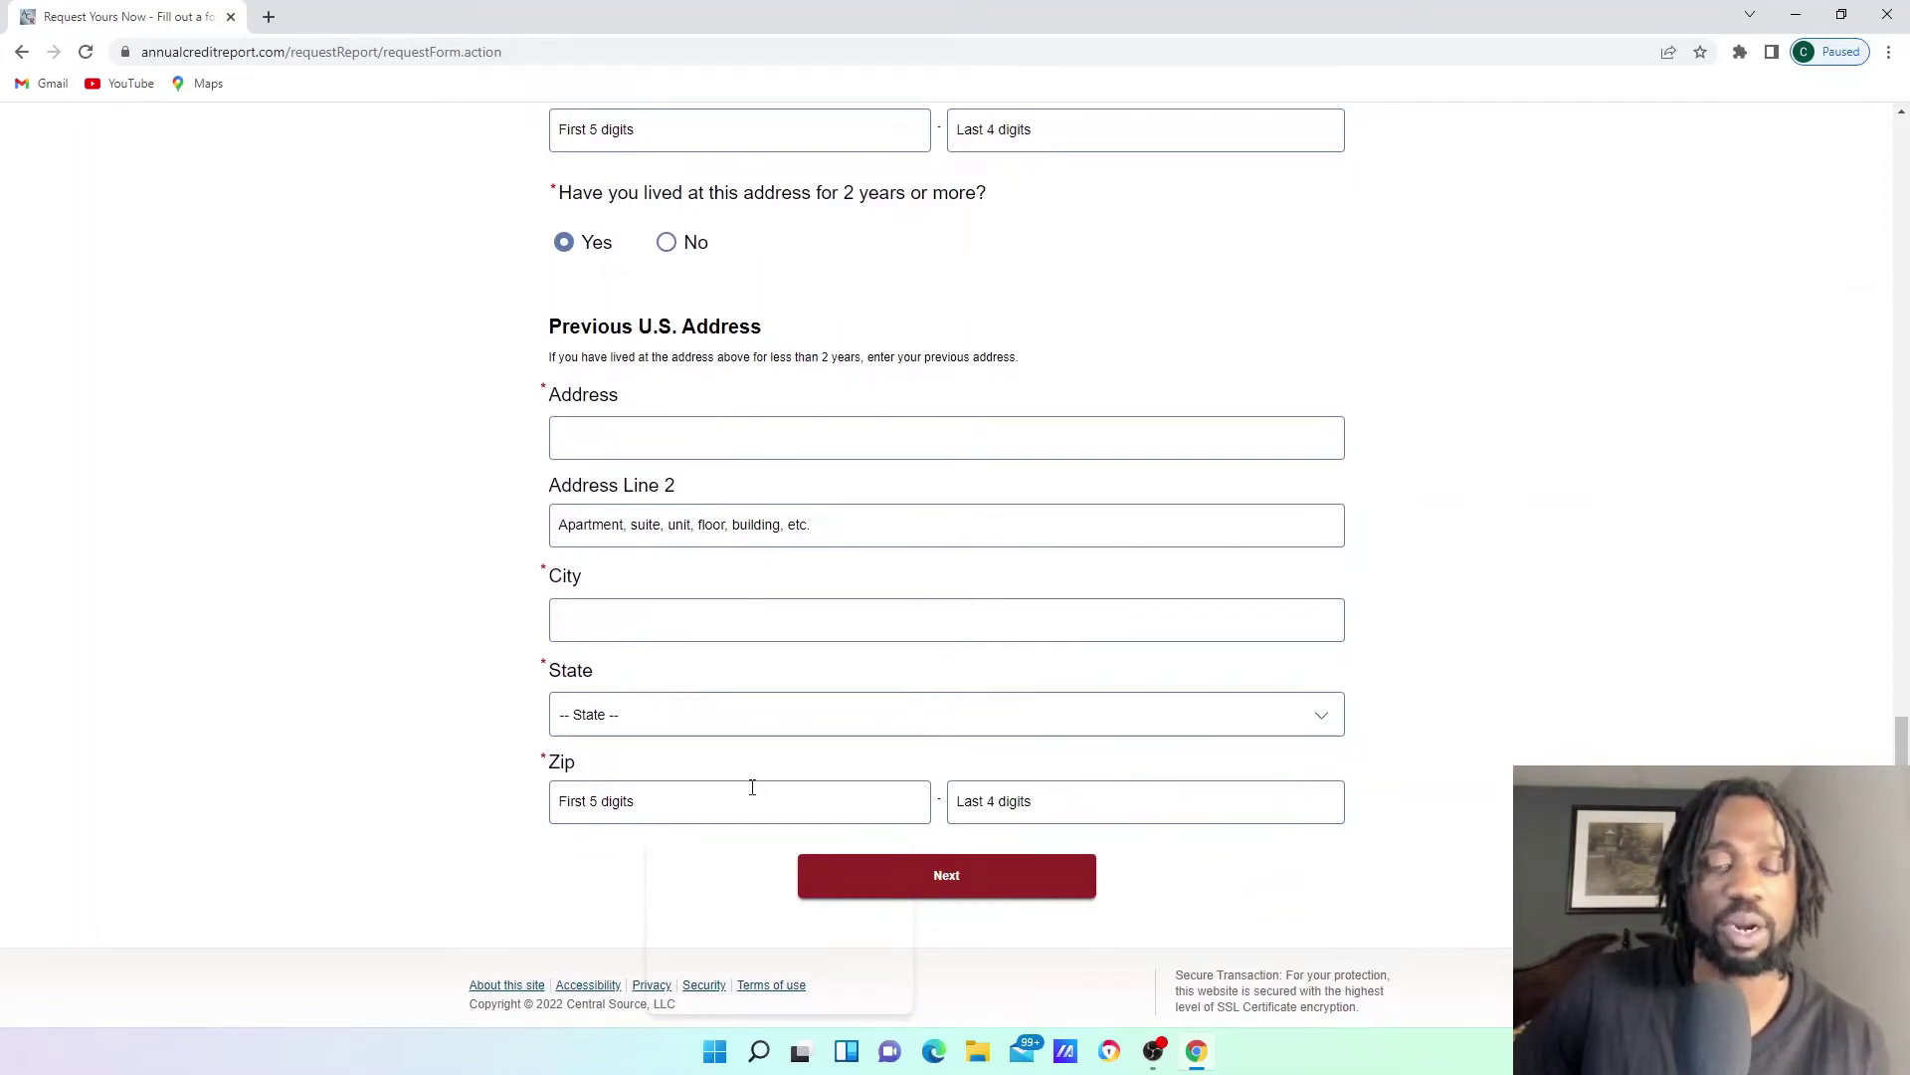
pyautogui.scroll(4, 752, 787)
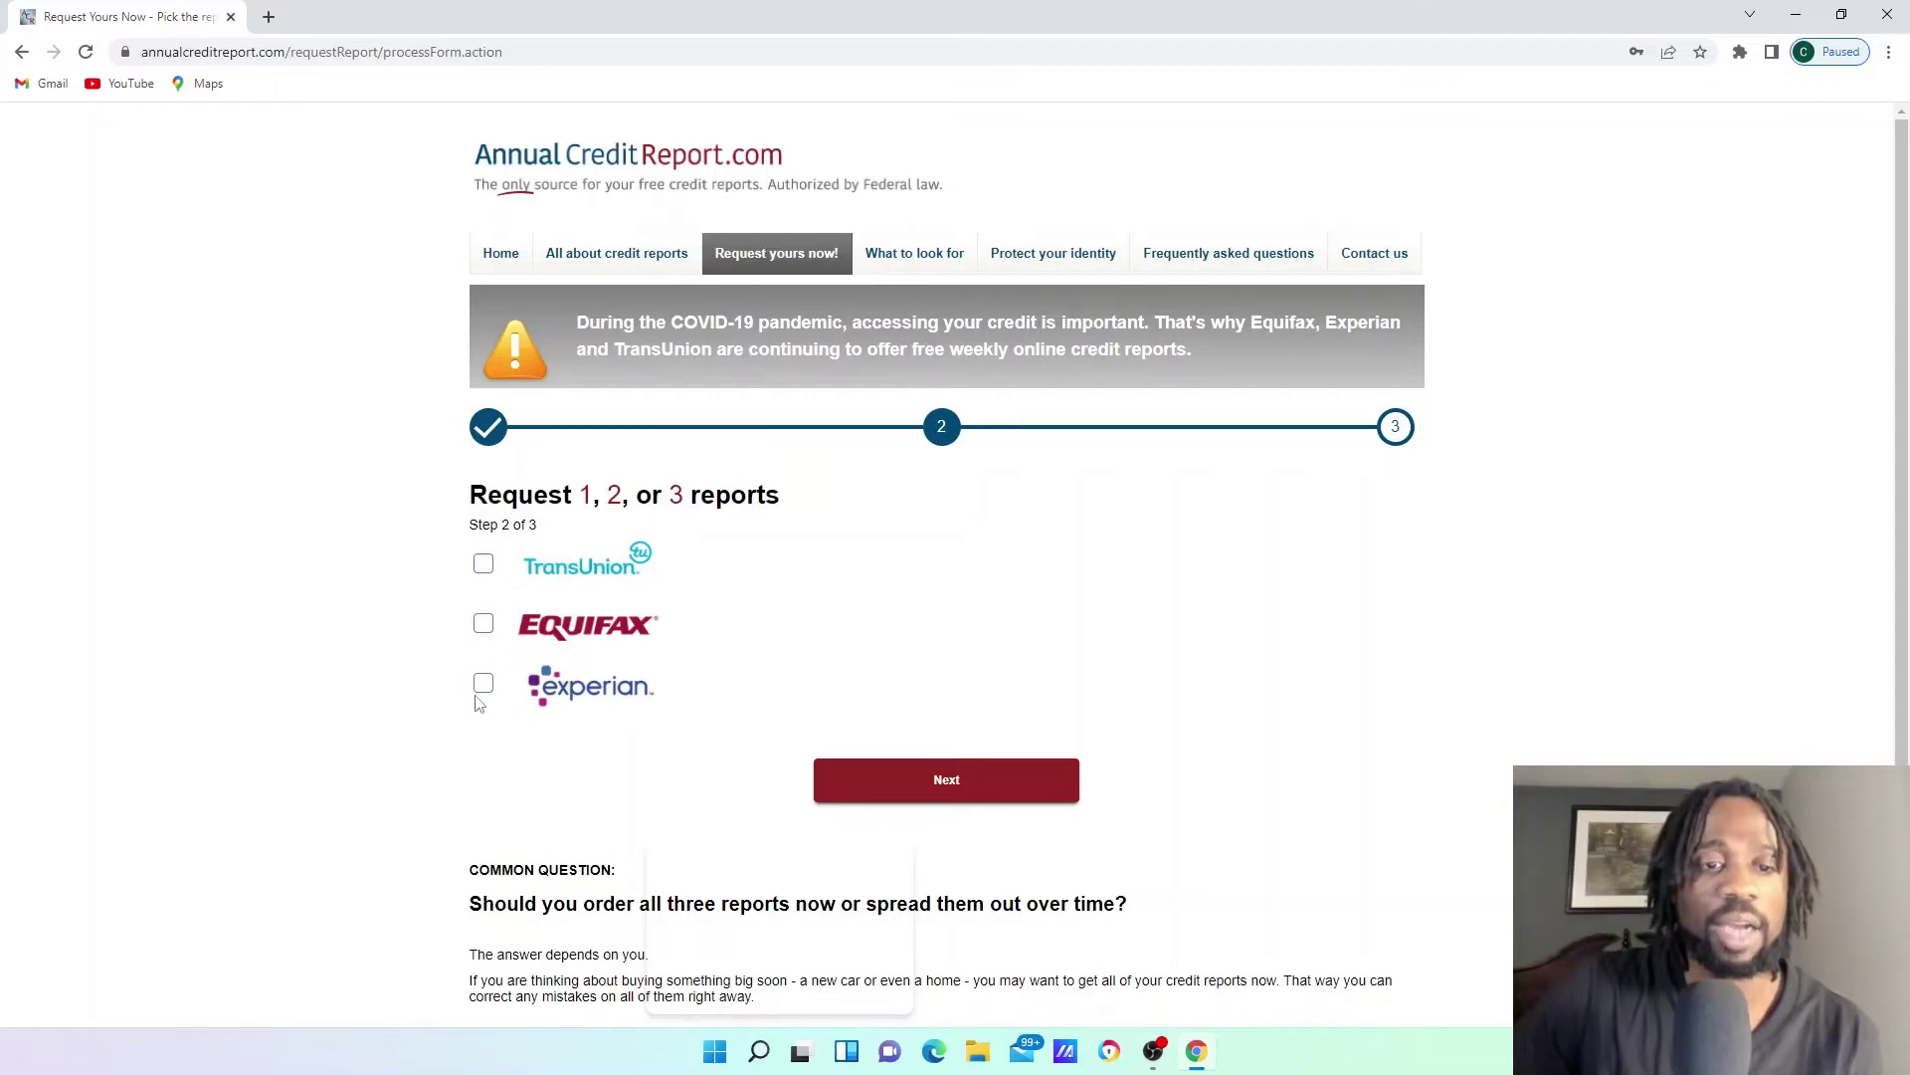
# Step: Select the TransUnion, Equifax and Experian reports for the request
pyautogui.click(483, 569)
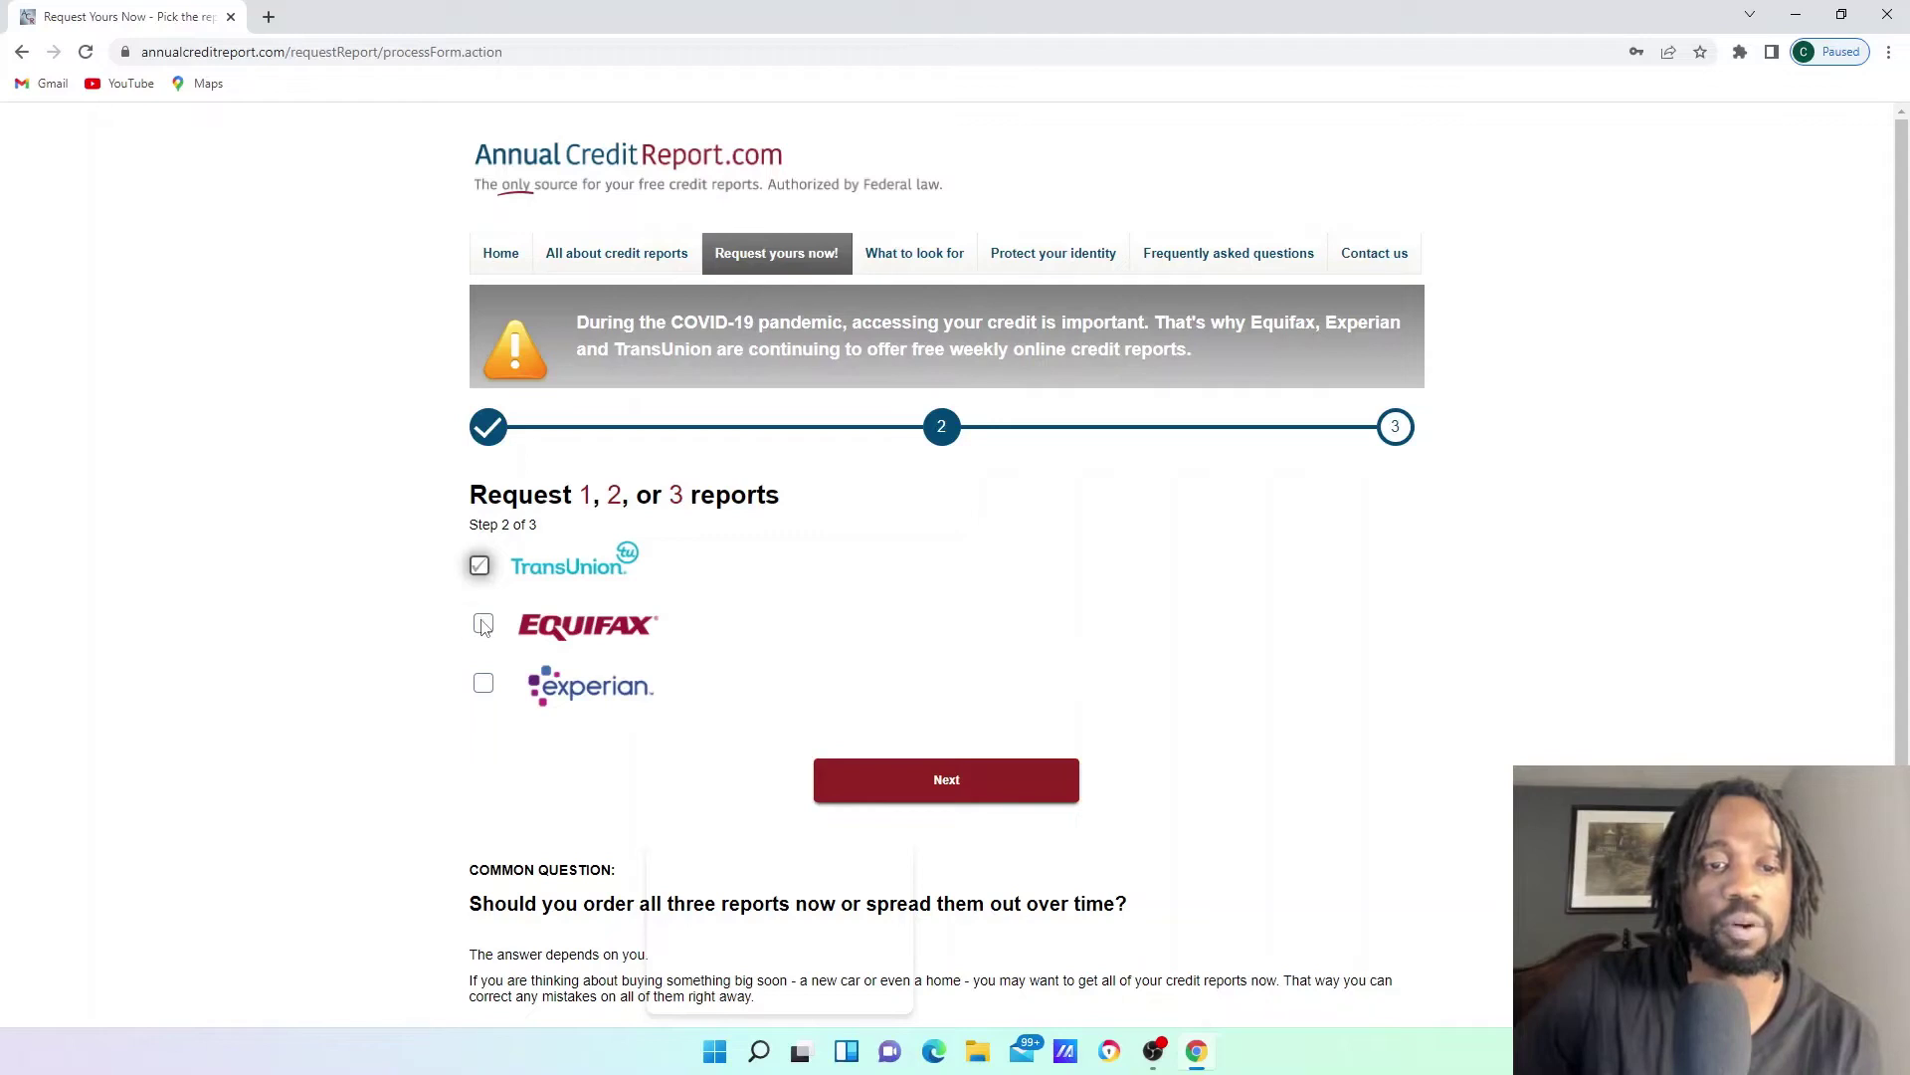
pyautogui.click(484, 625)
pyautogui.click(483, 685)
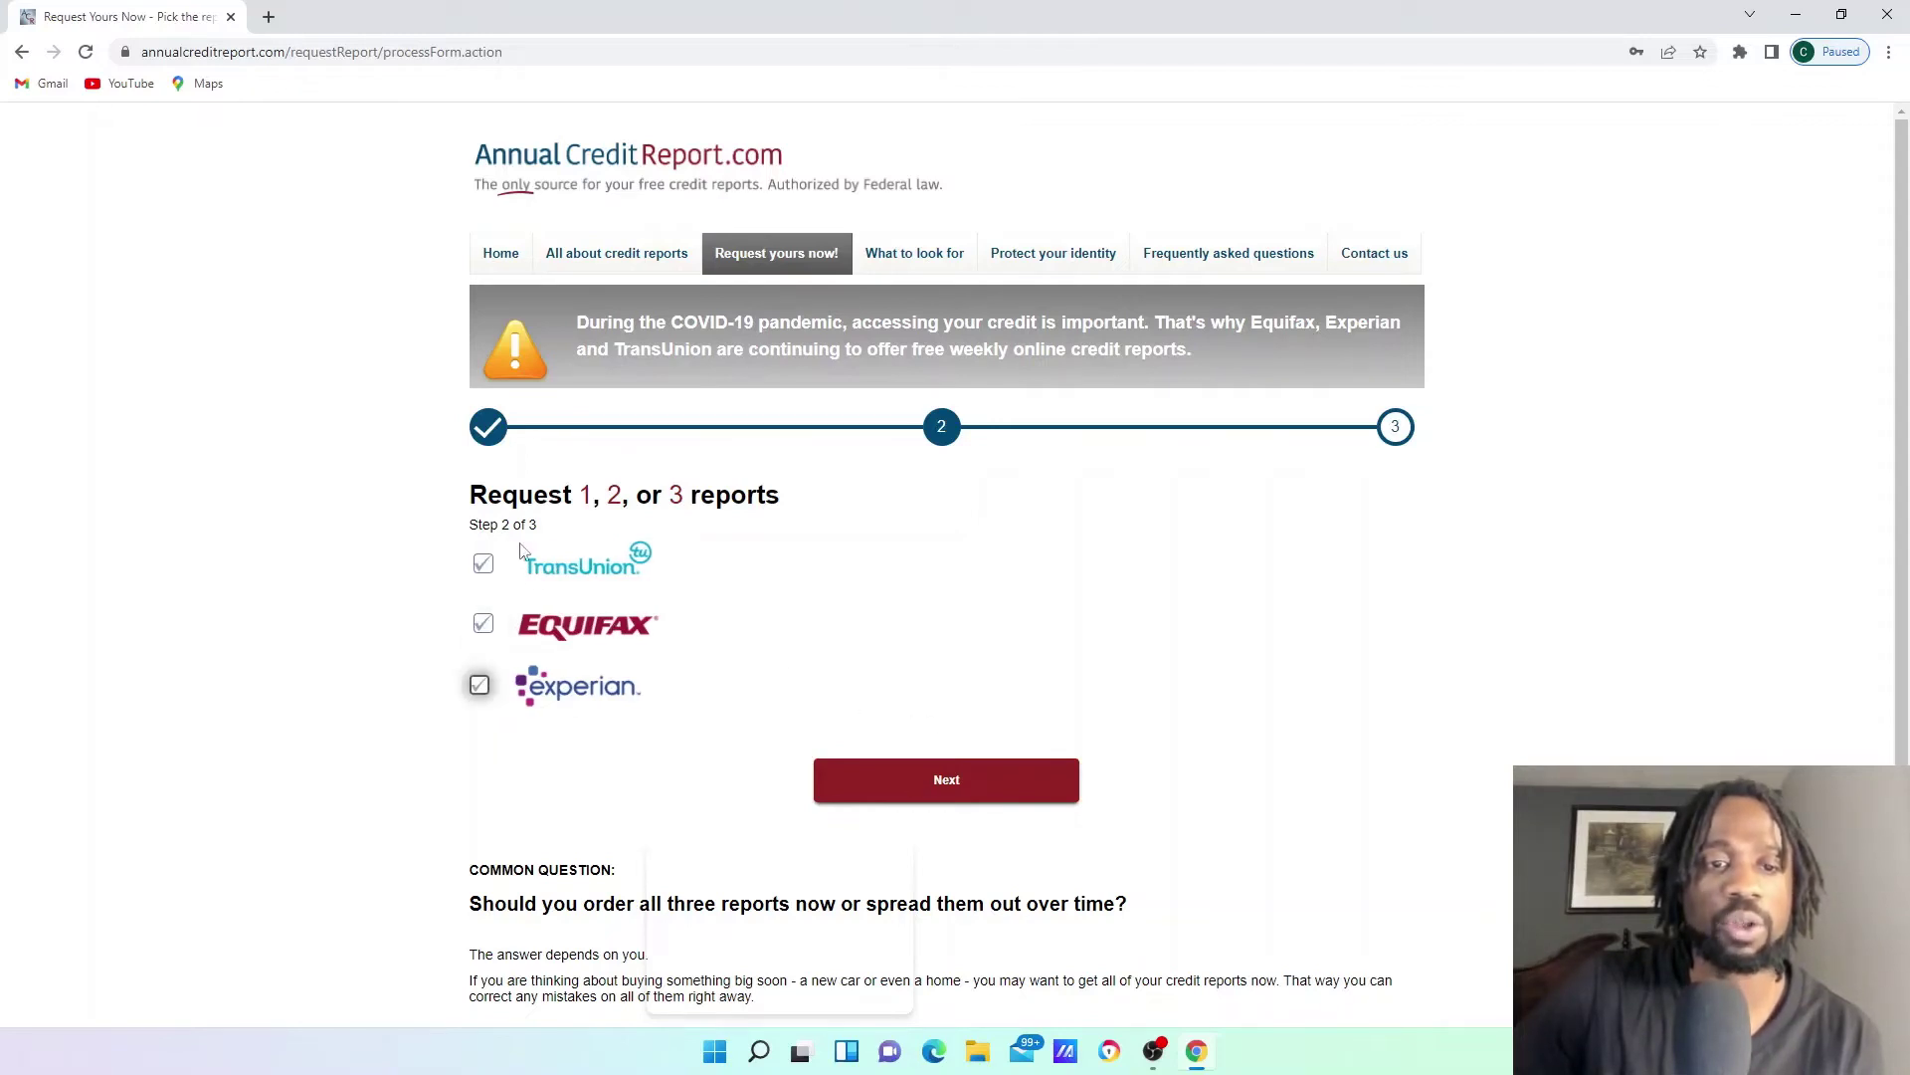
# Step: Deselect the Experian and Equifax reports and proceed with only the TransUnion report
pyautogui.press('space')
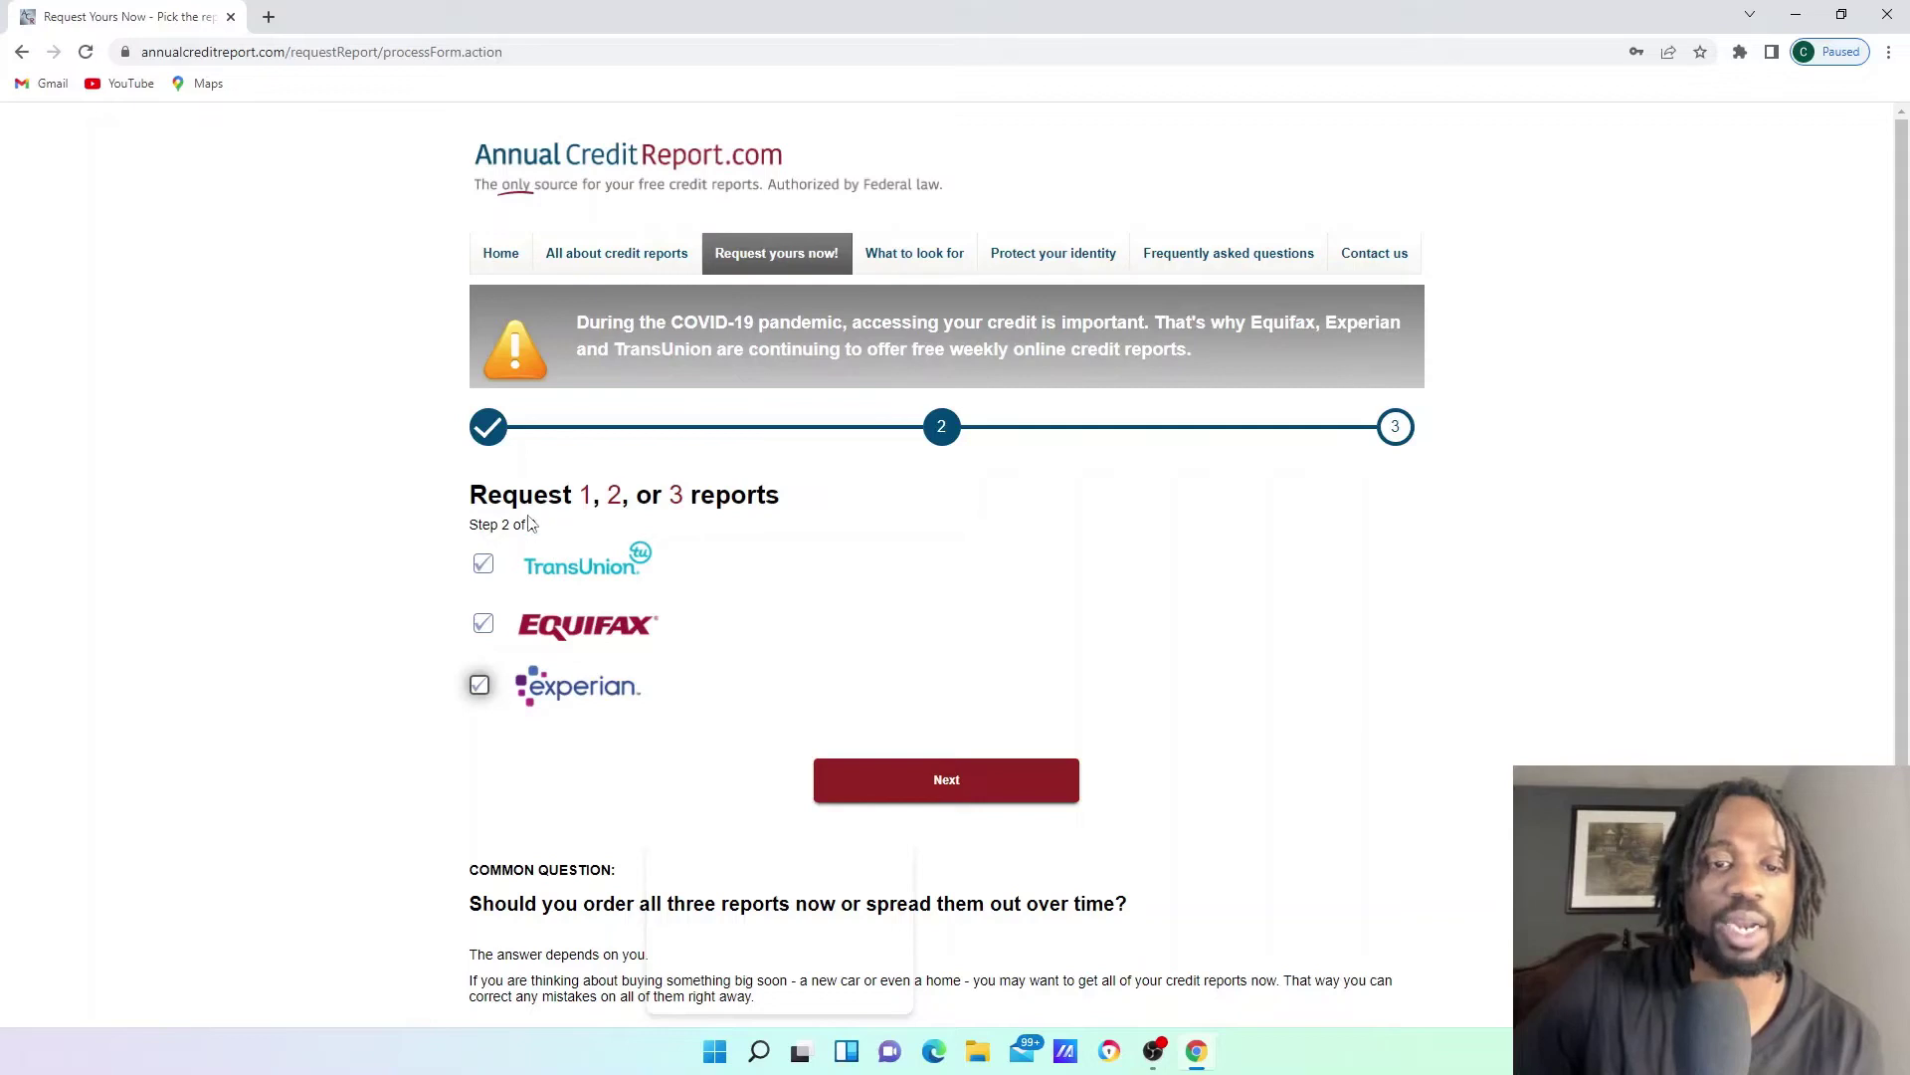
pyautogui.click(483, 623)
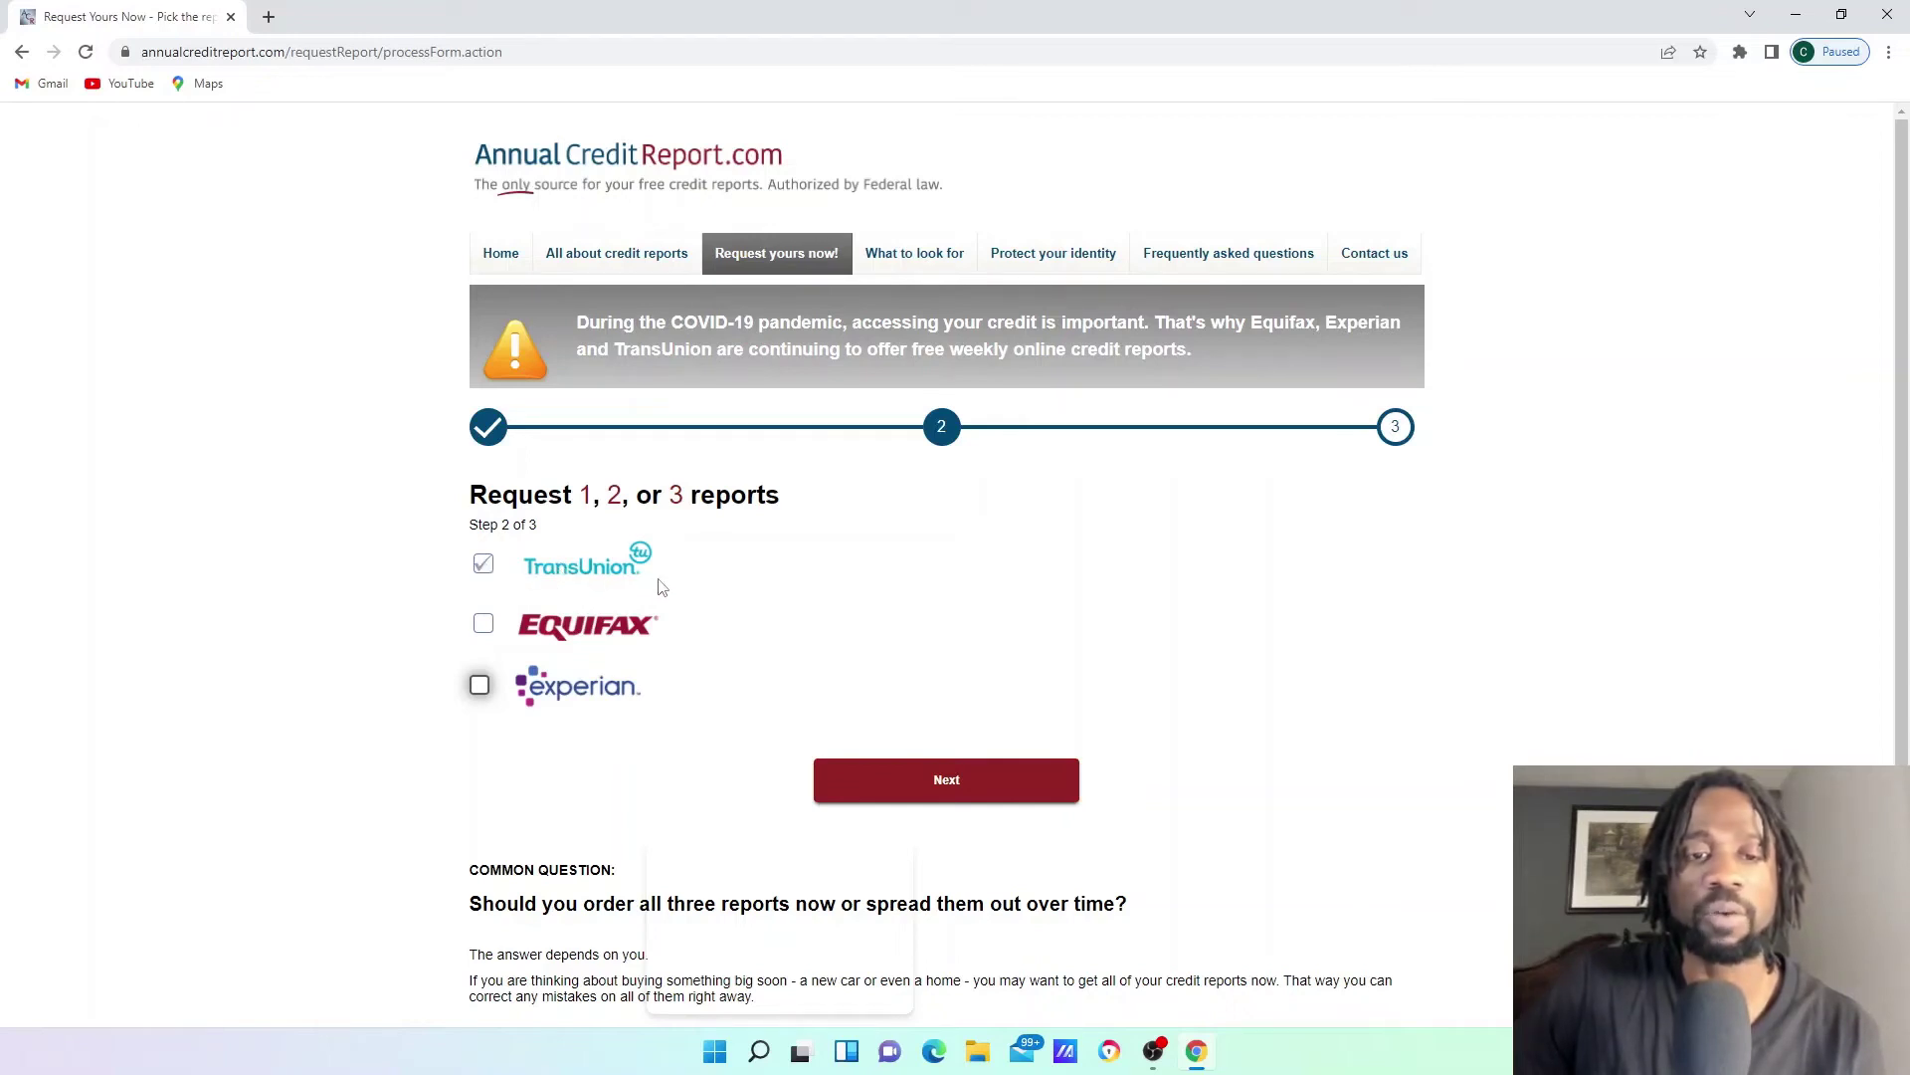
pyautogui.scroll(-1, 927, 679)
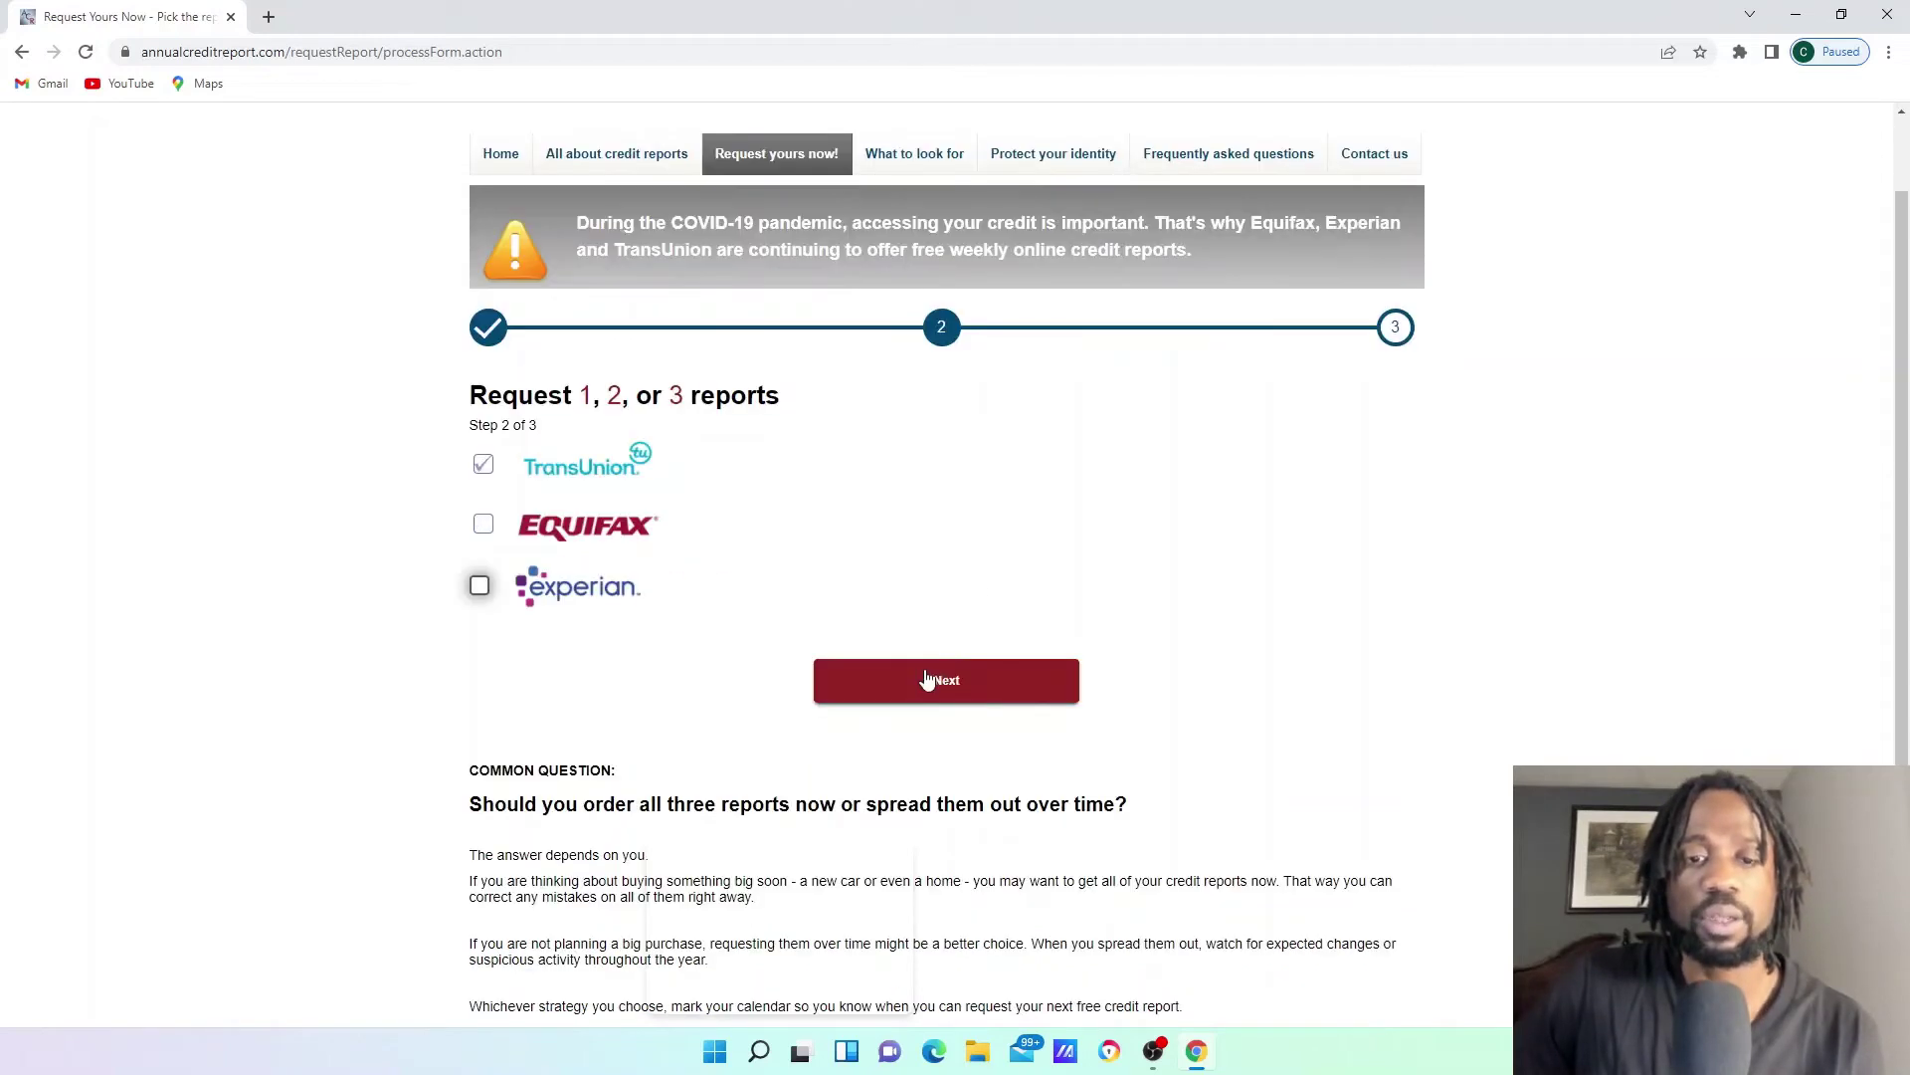
pyautogui.click(927, 680)
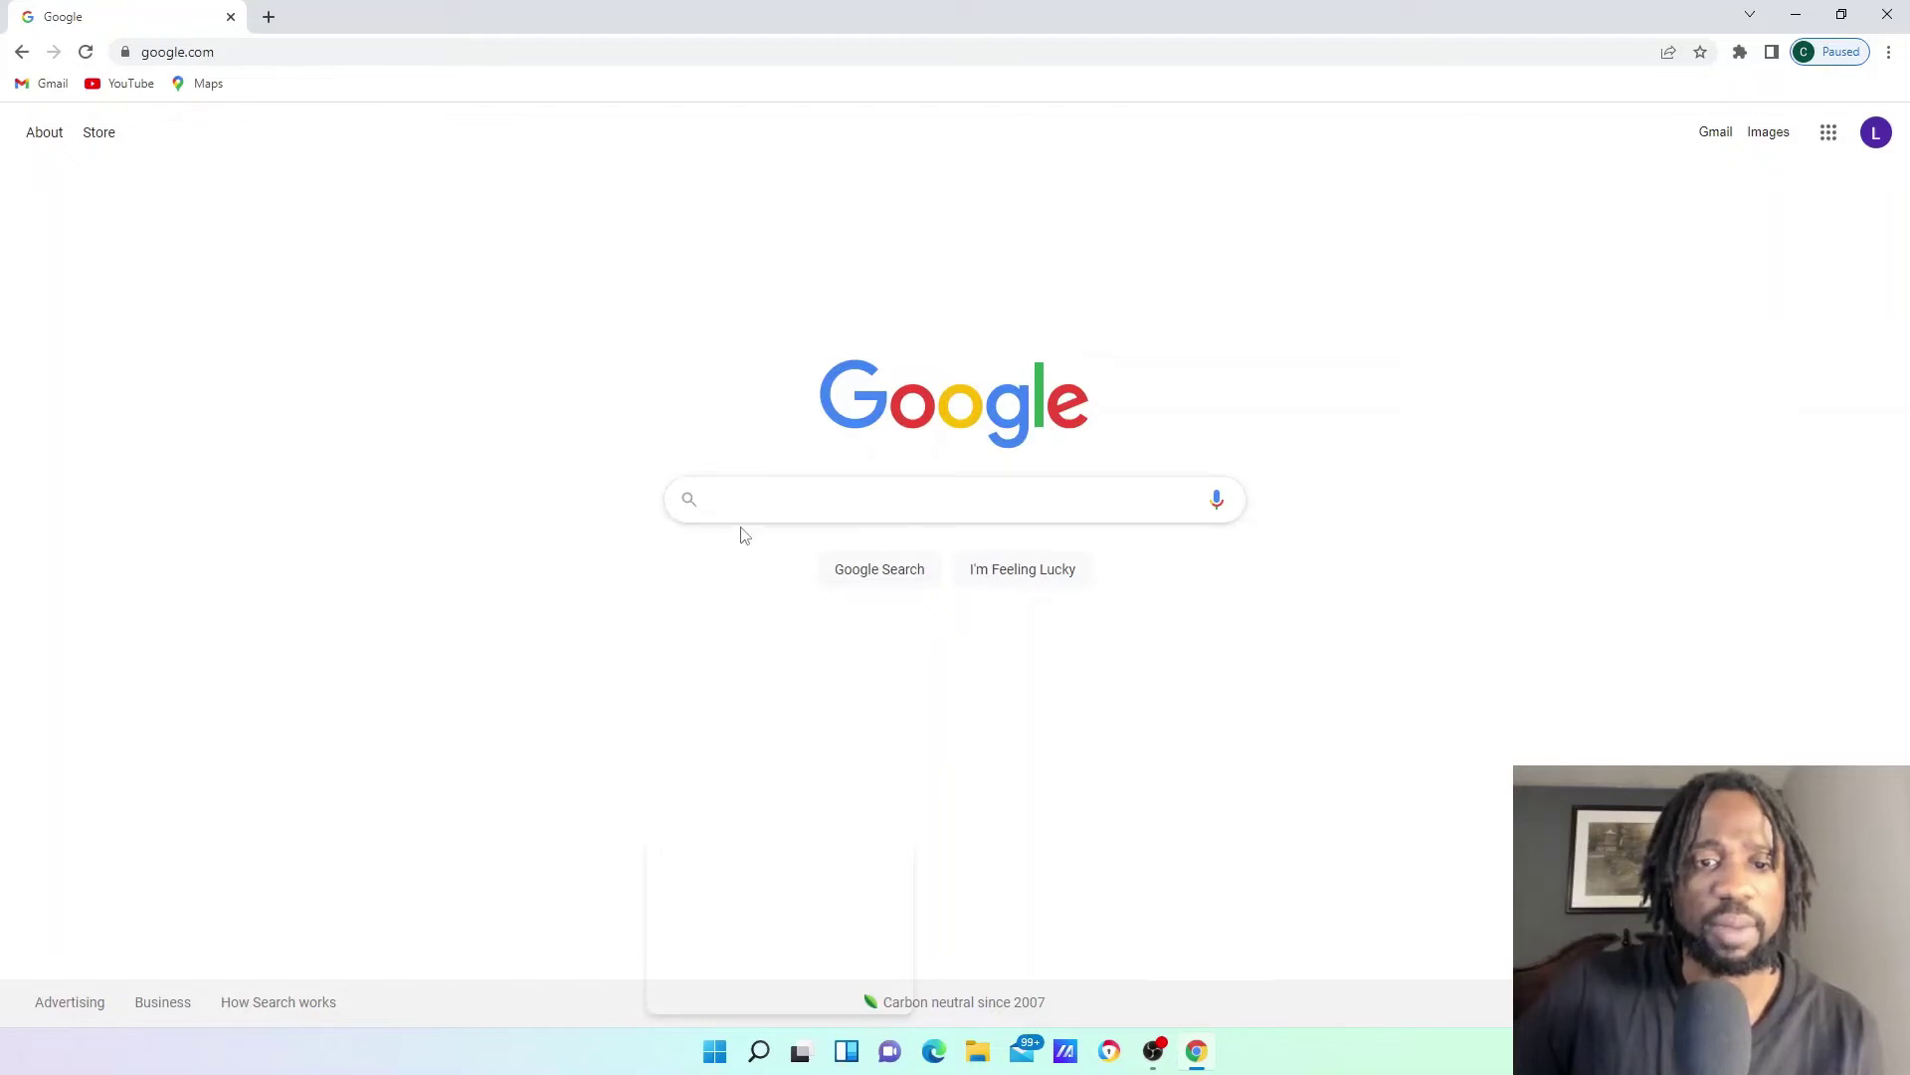
# Step: Search Google for "annual credit report" and open annualcreditreport.com from the results
pyautogui.write('a')
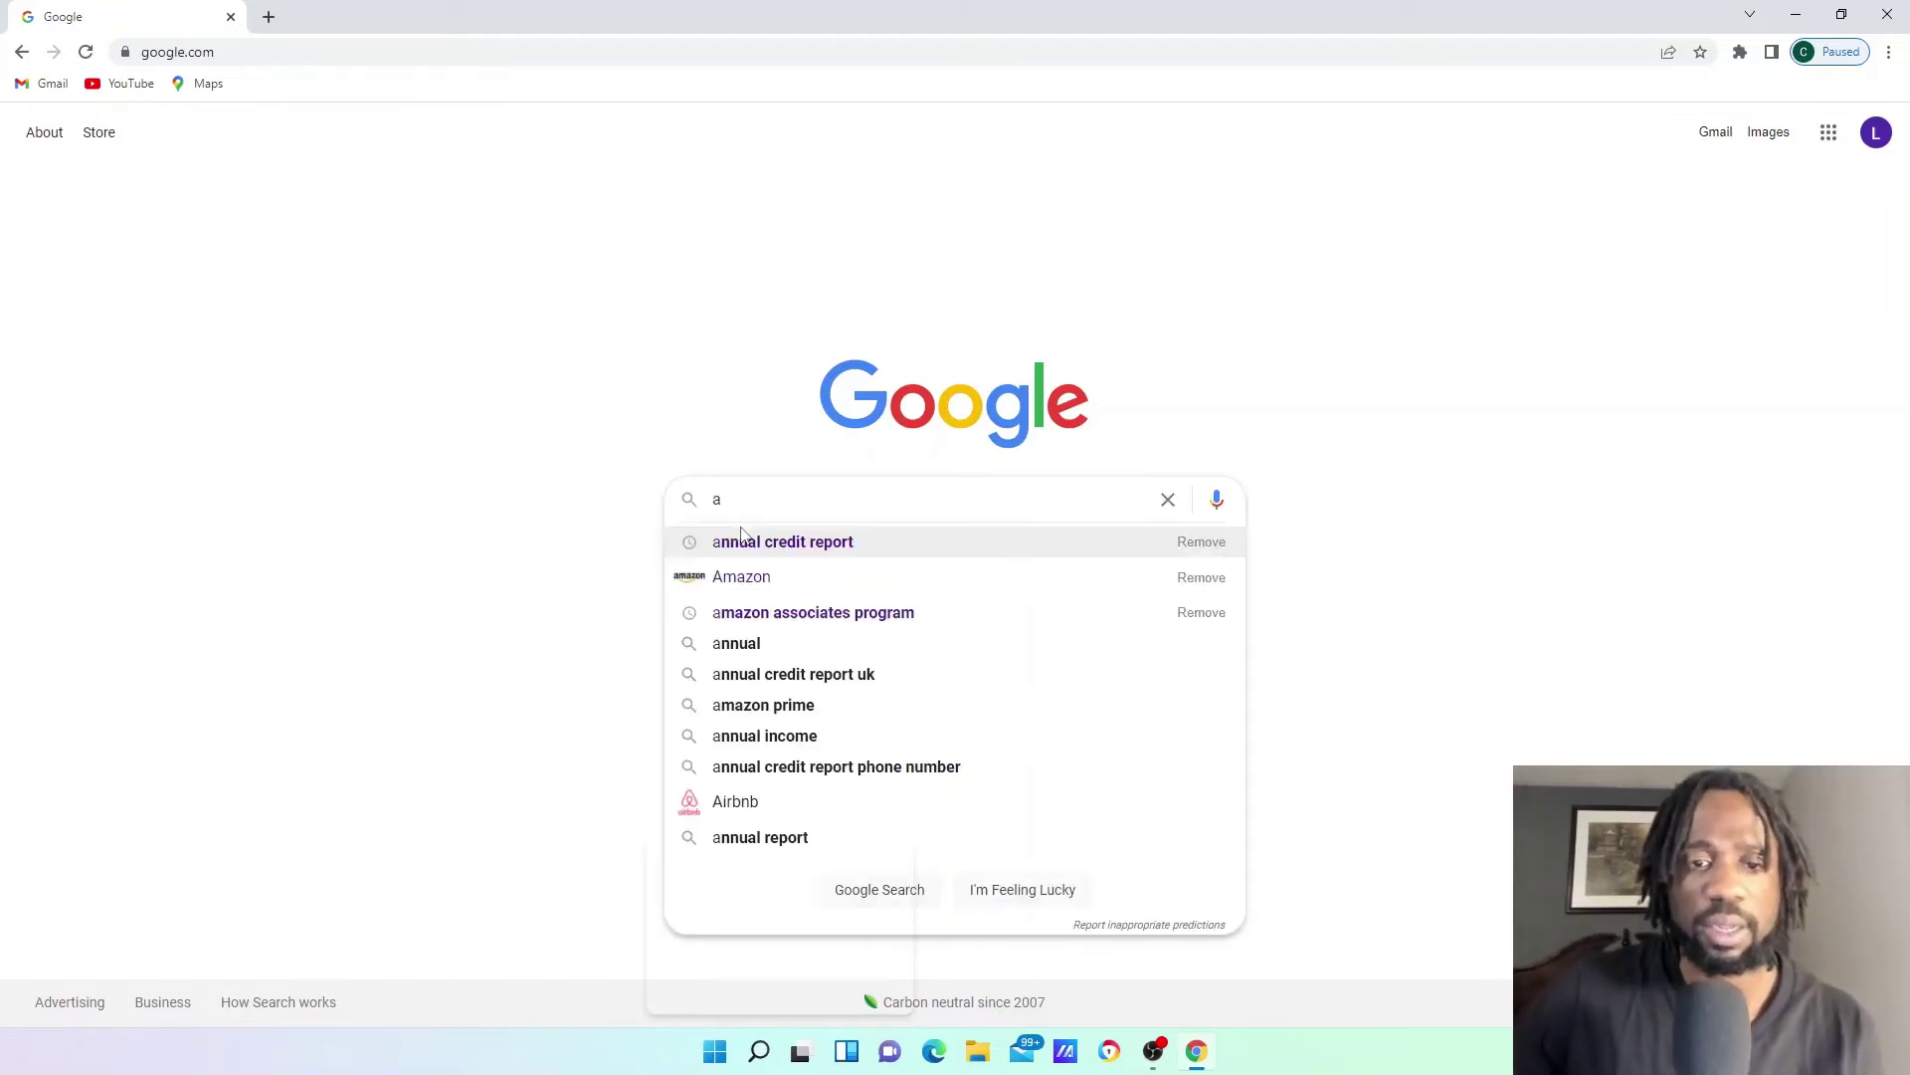
pyautogui.click(848, 551)
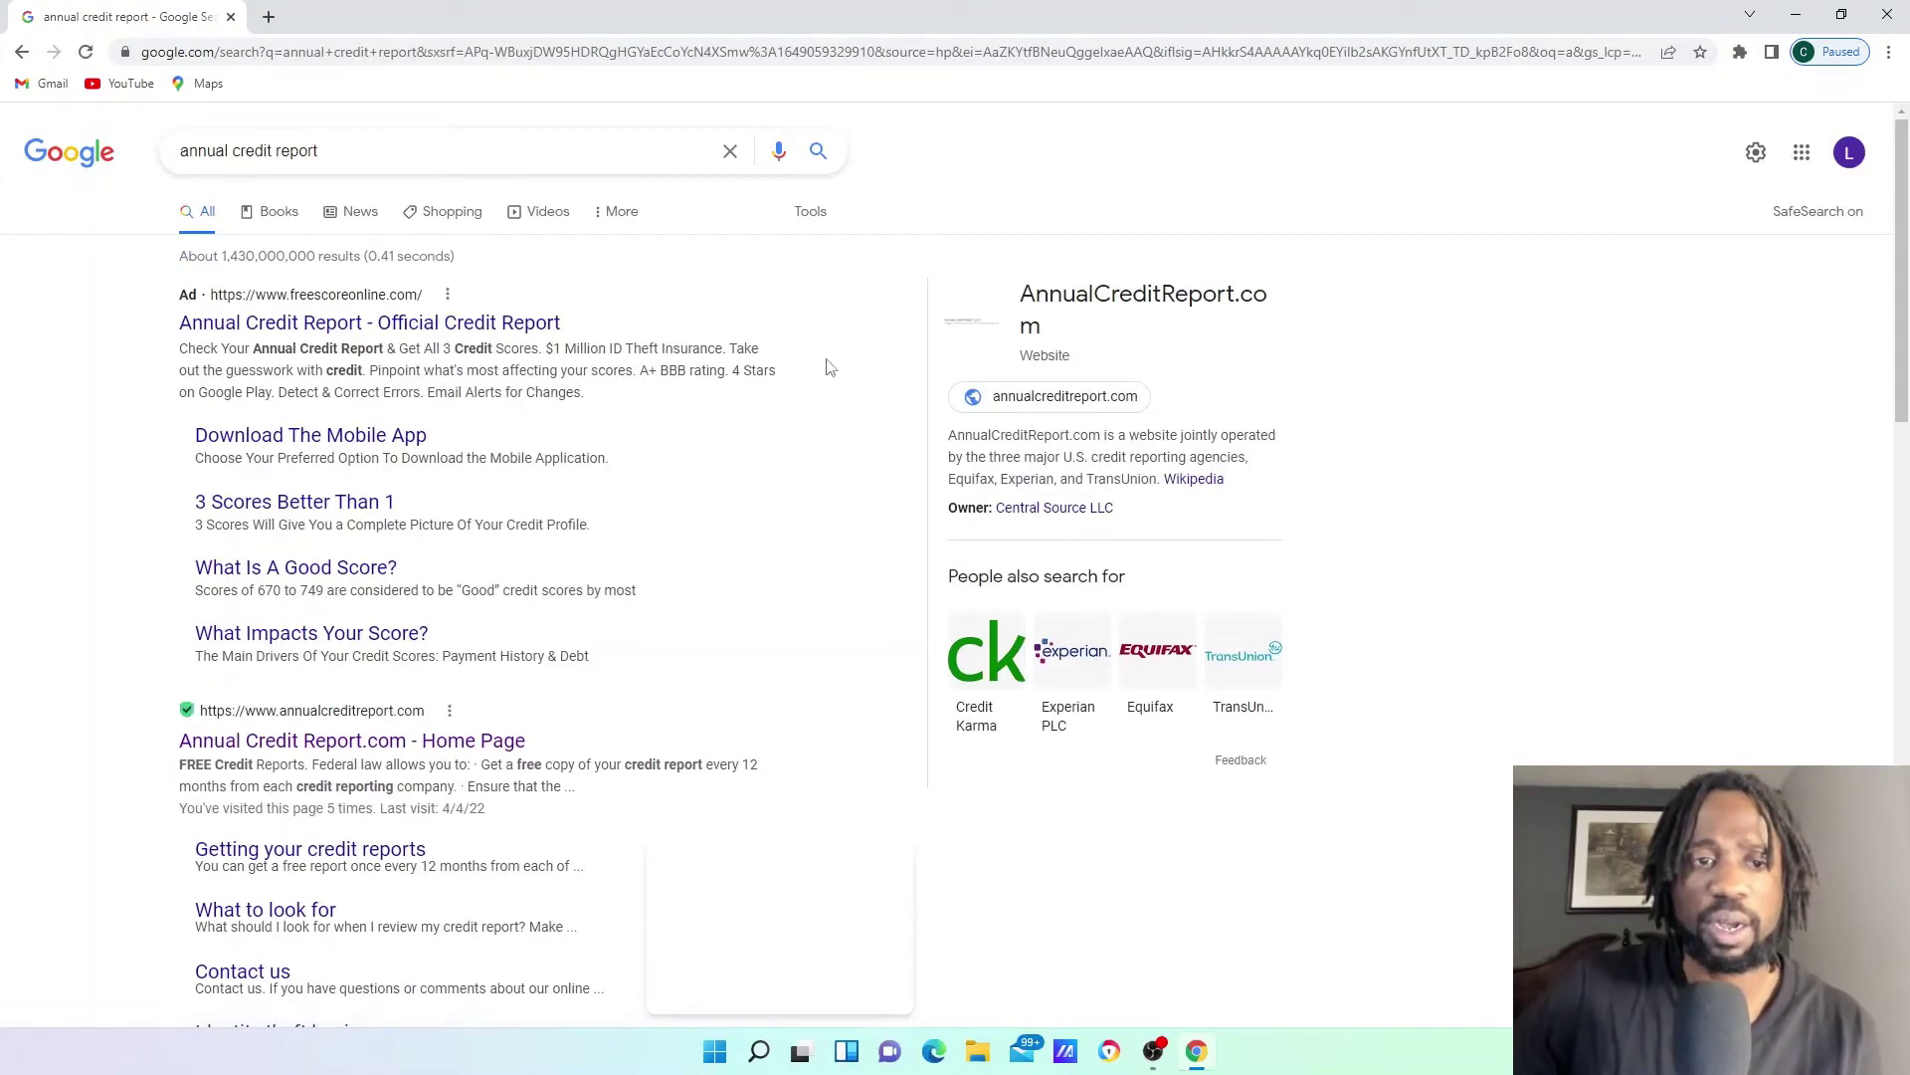
pyautogui.scroll(-4, 251, 485)
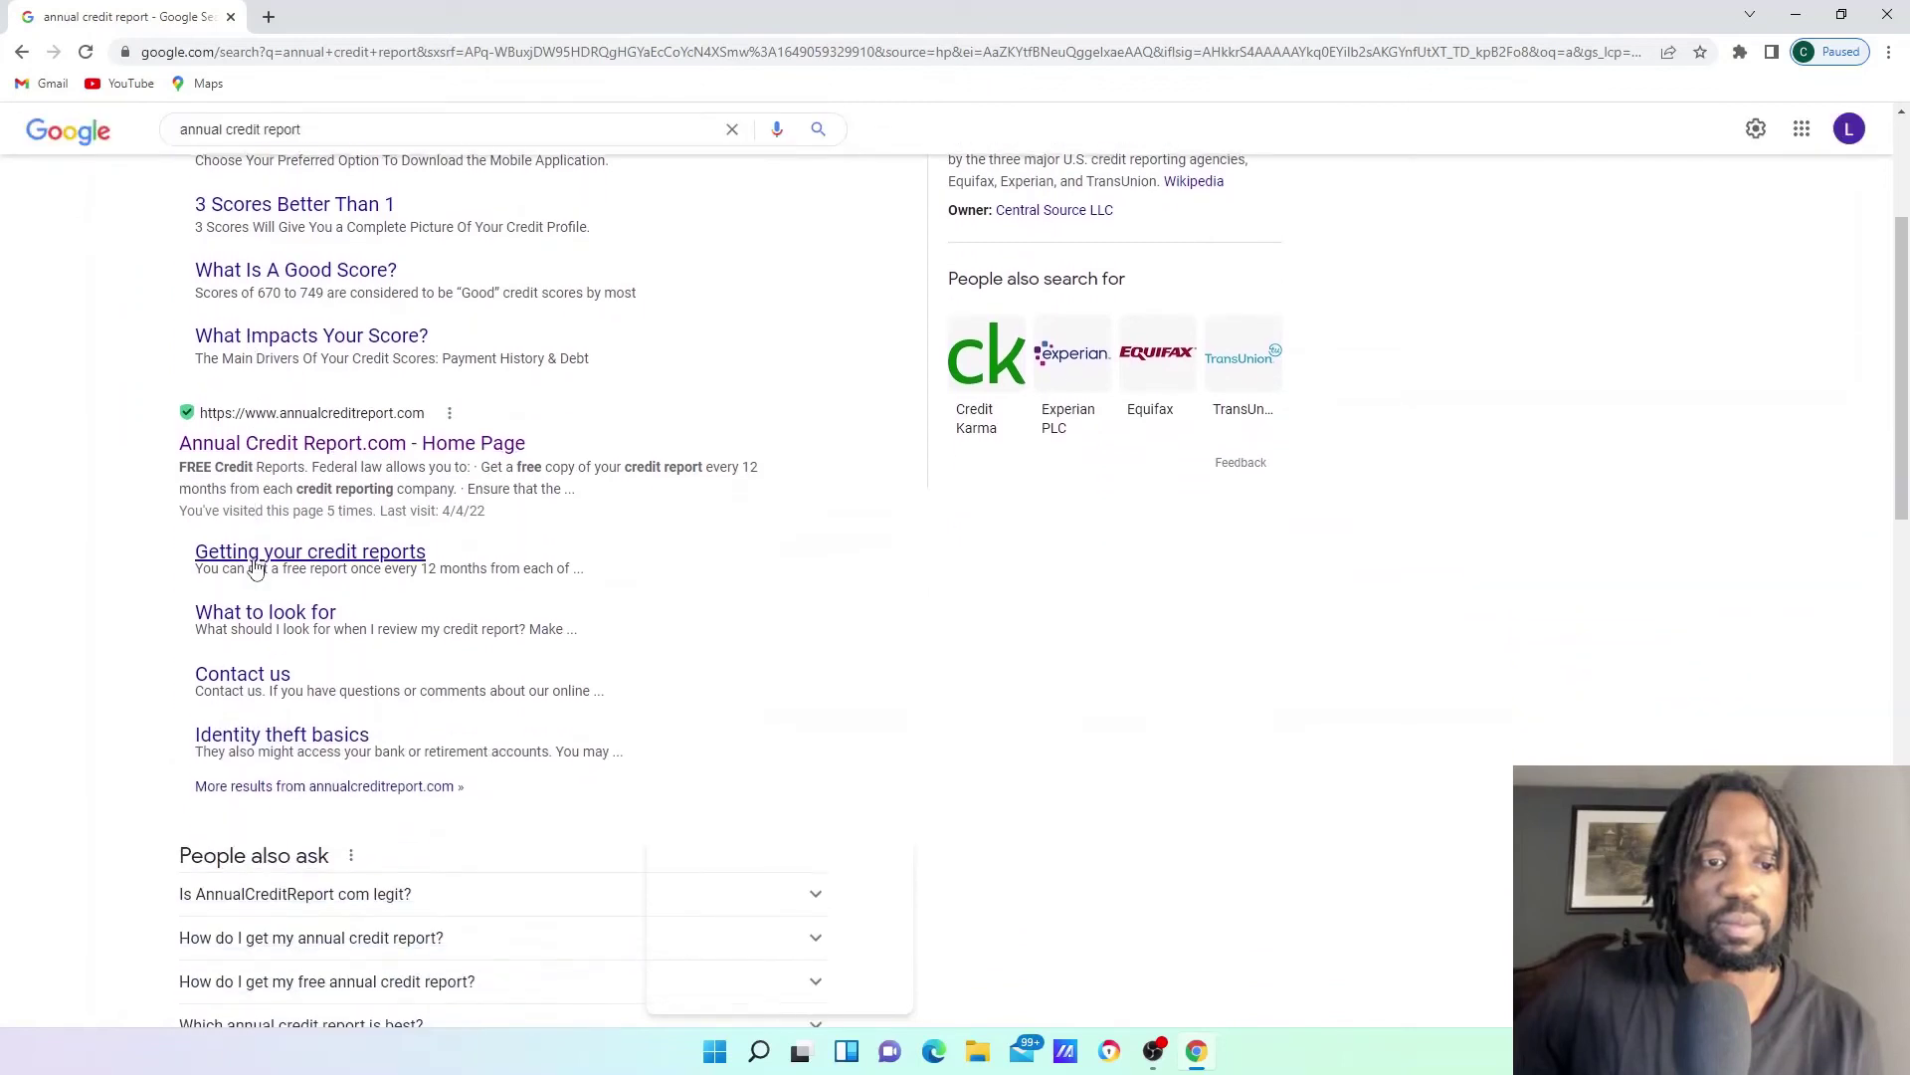
pyautogui.scroll(3, 1112, 320)
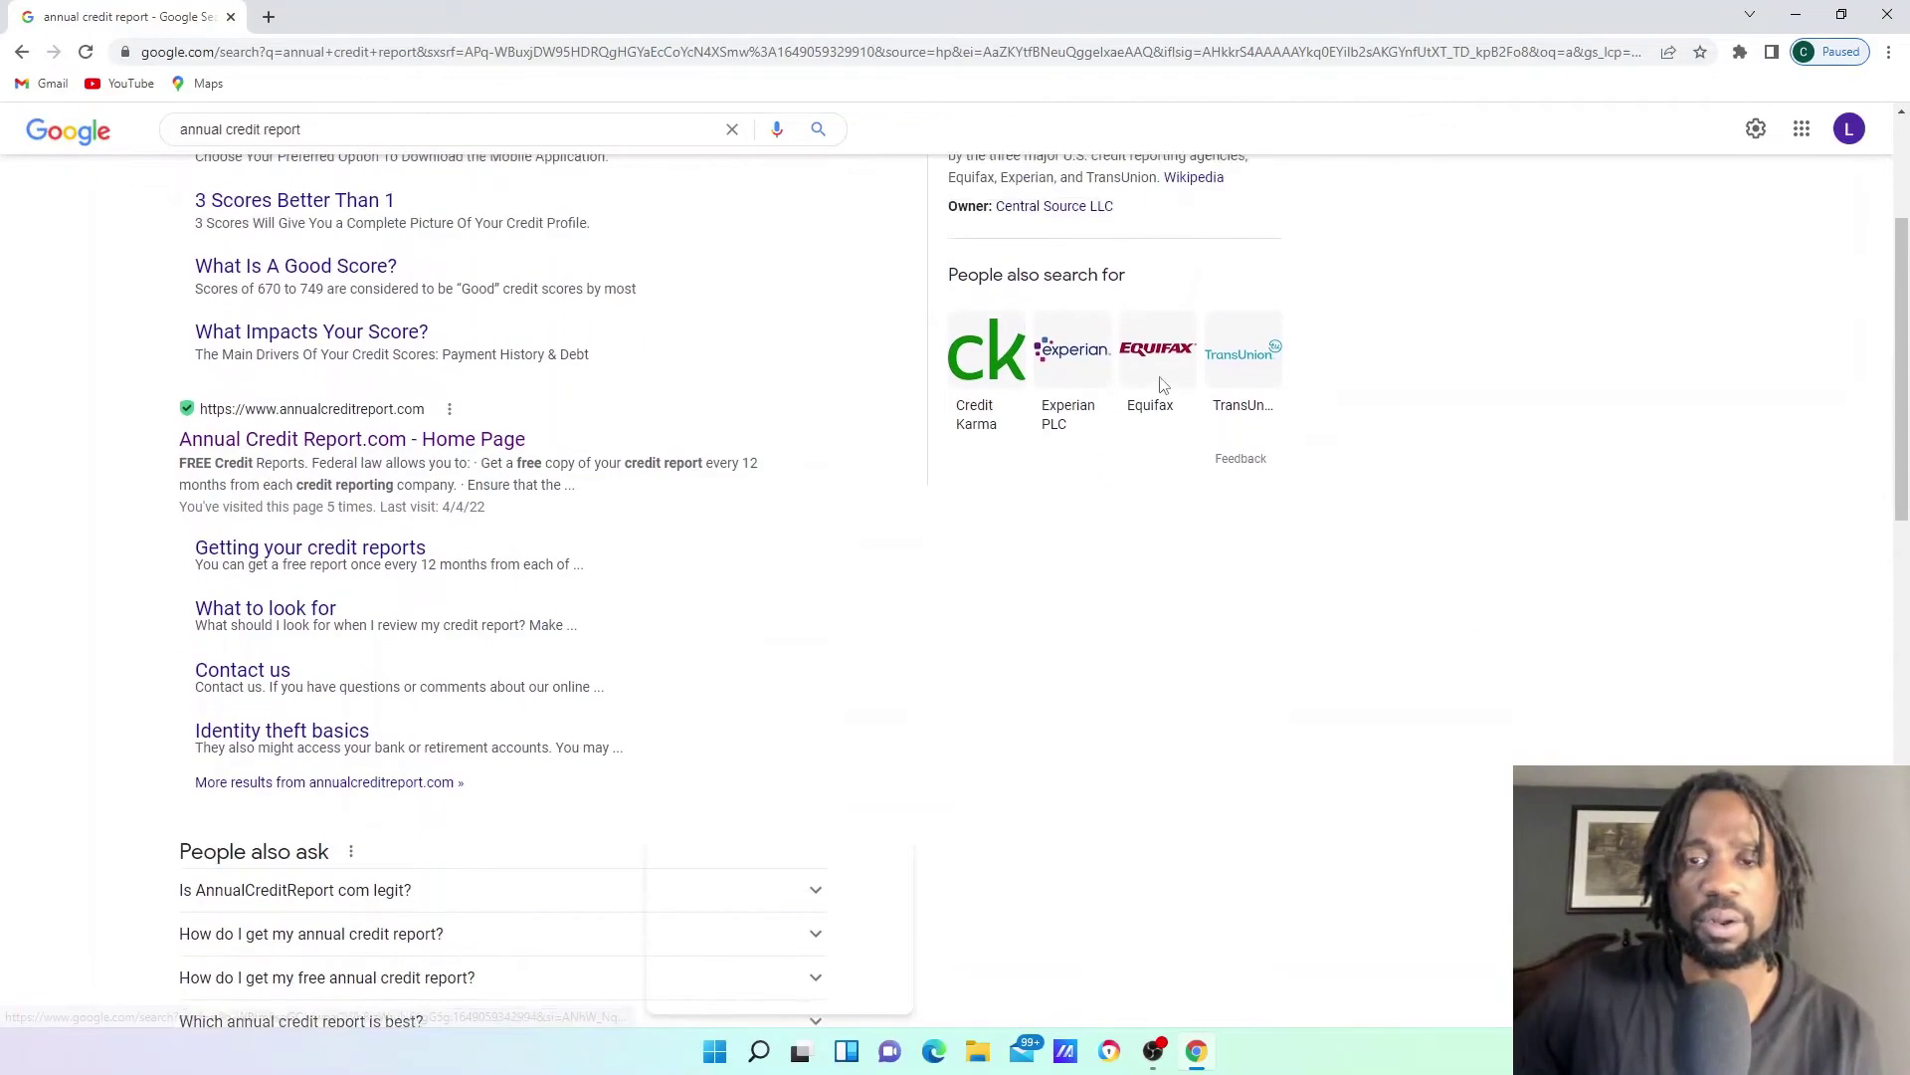
pyautogui.click(1043, 299)
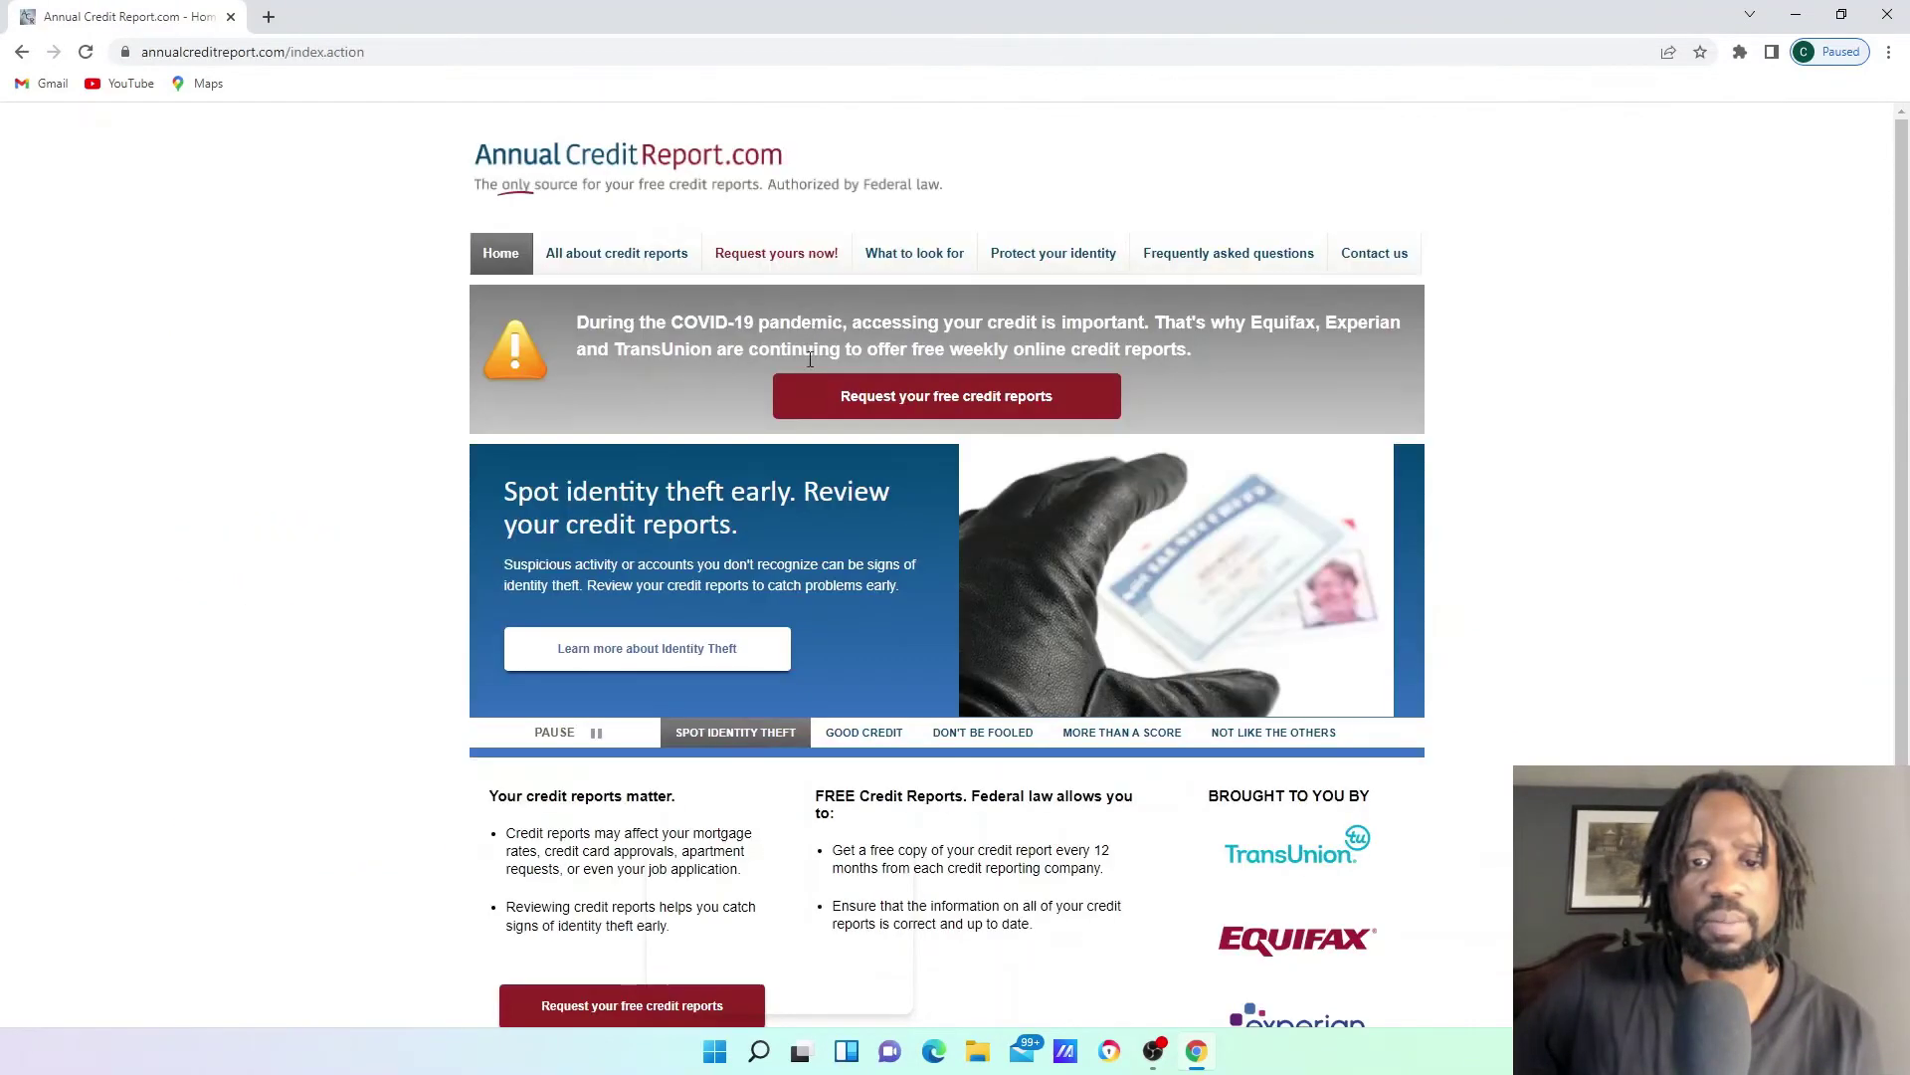
# Step: Start another free credit report request and go through its step 1 form
pyautogui.scroll(-1, 984, 313)
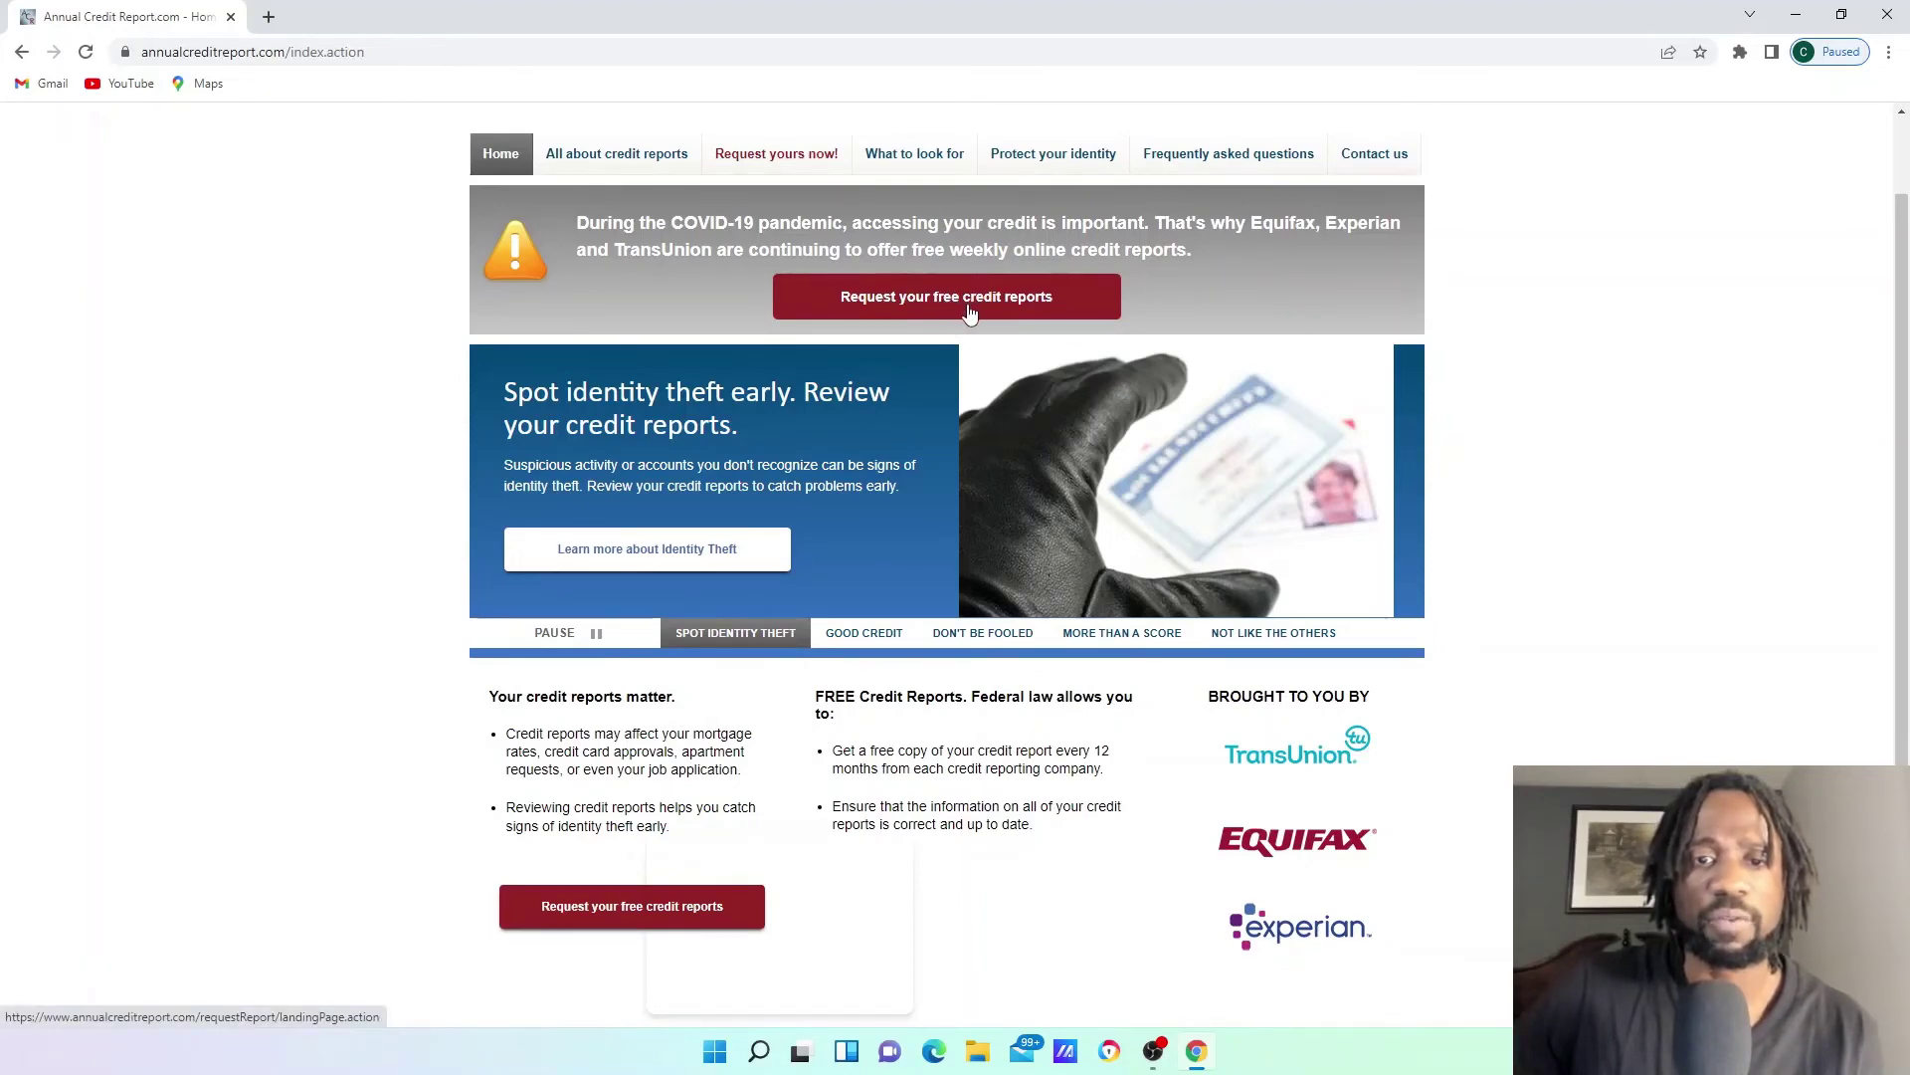
pyautogui.click(965, 308)
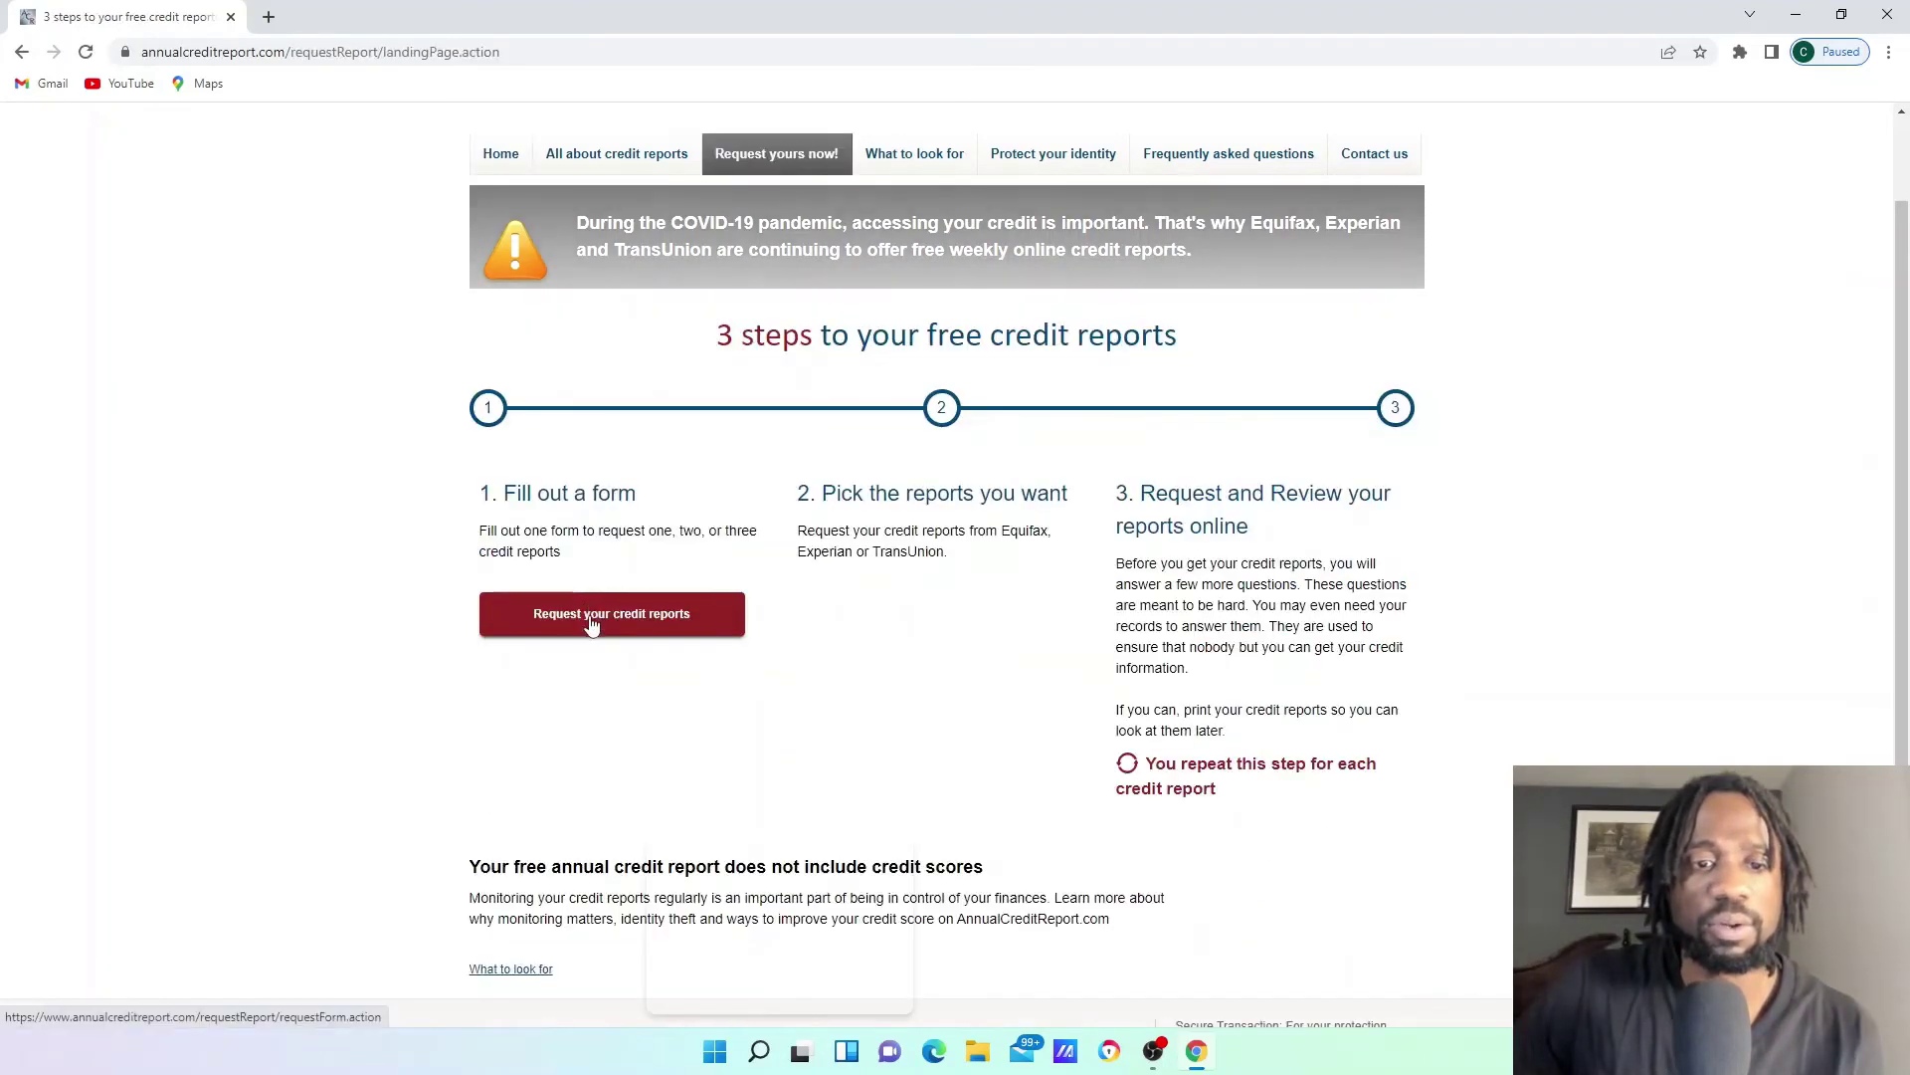
pyautogui.click(589, 631)
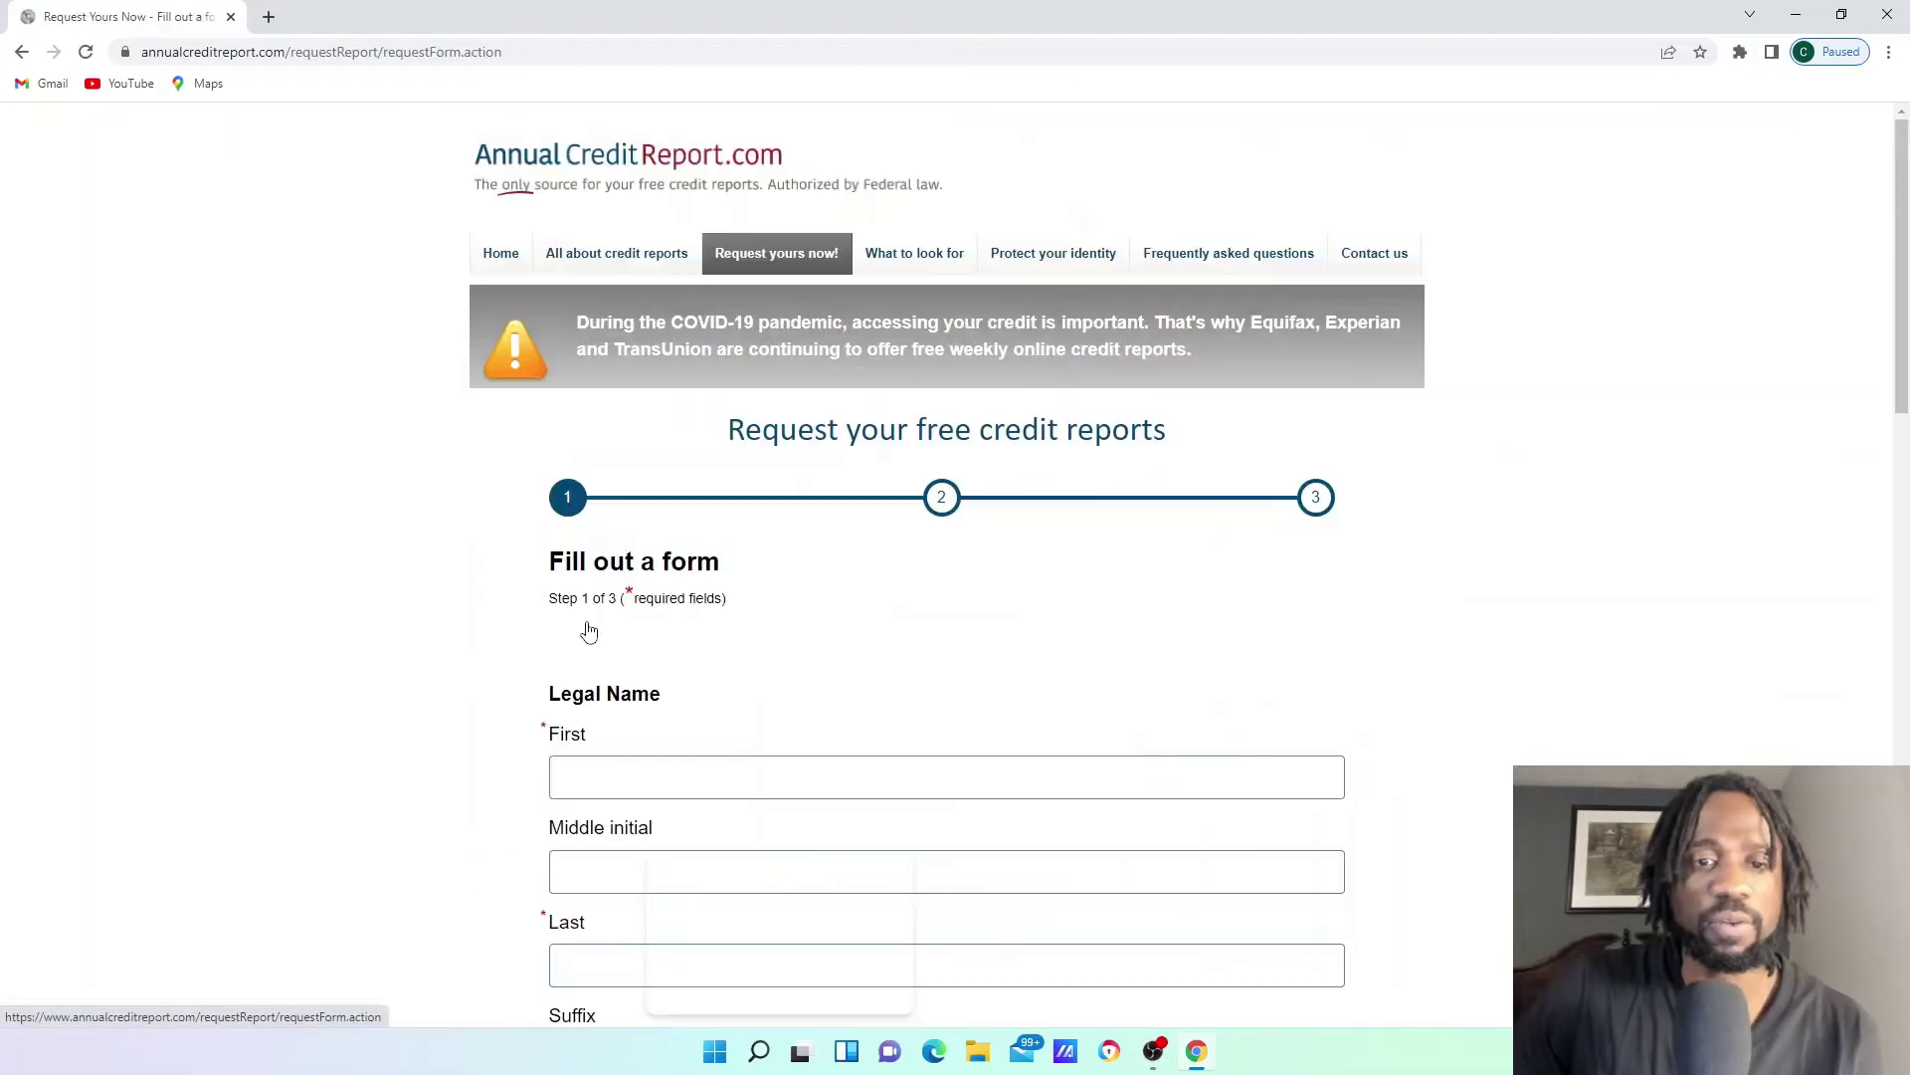
pyautogui.scroll(-3, 630, 643)
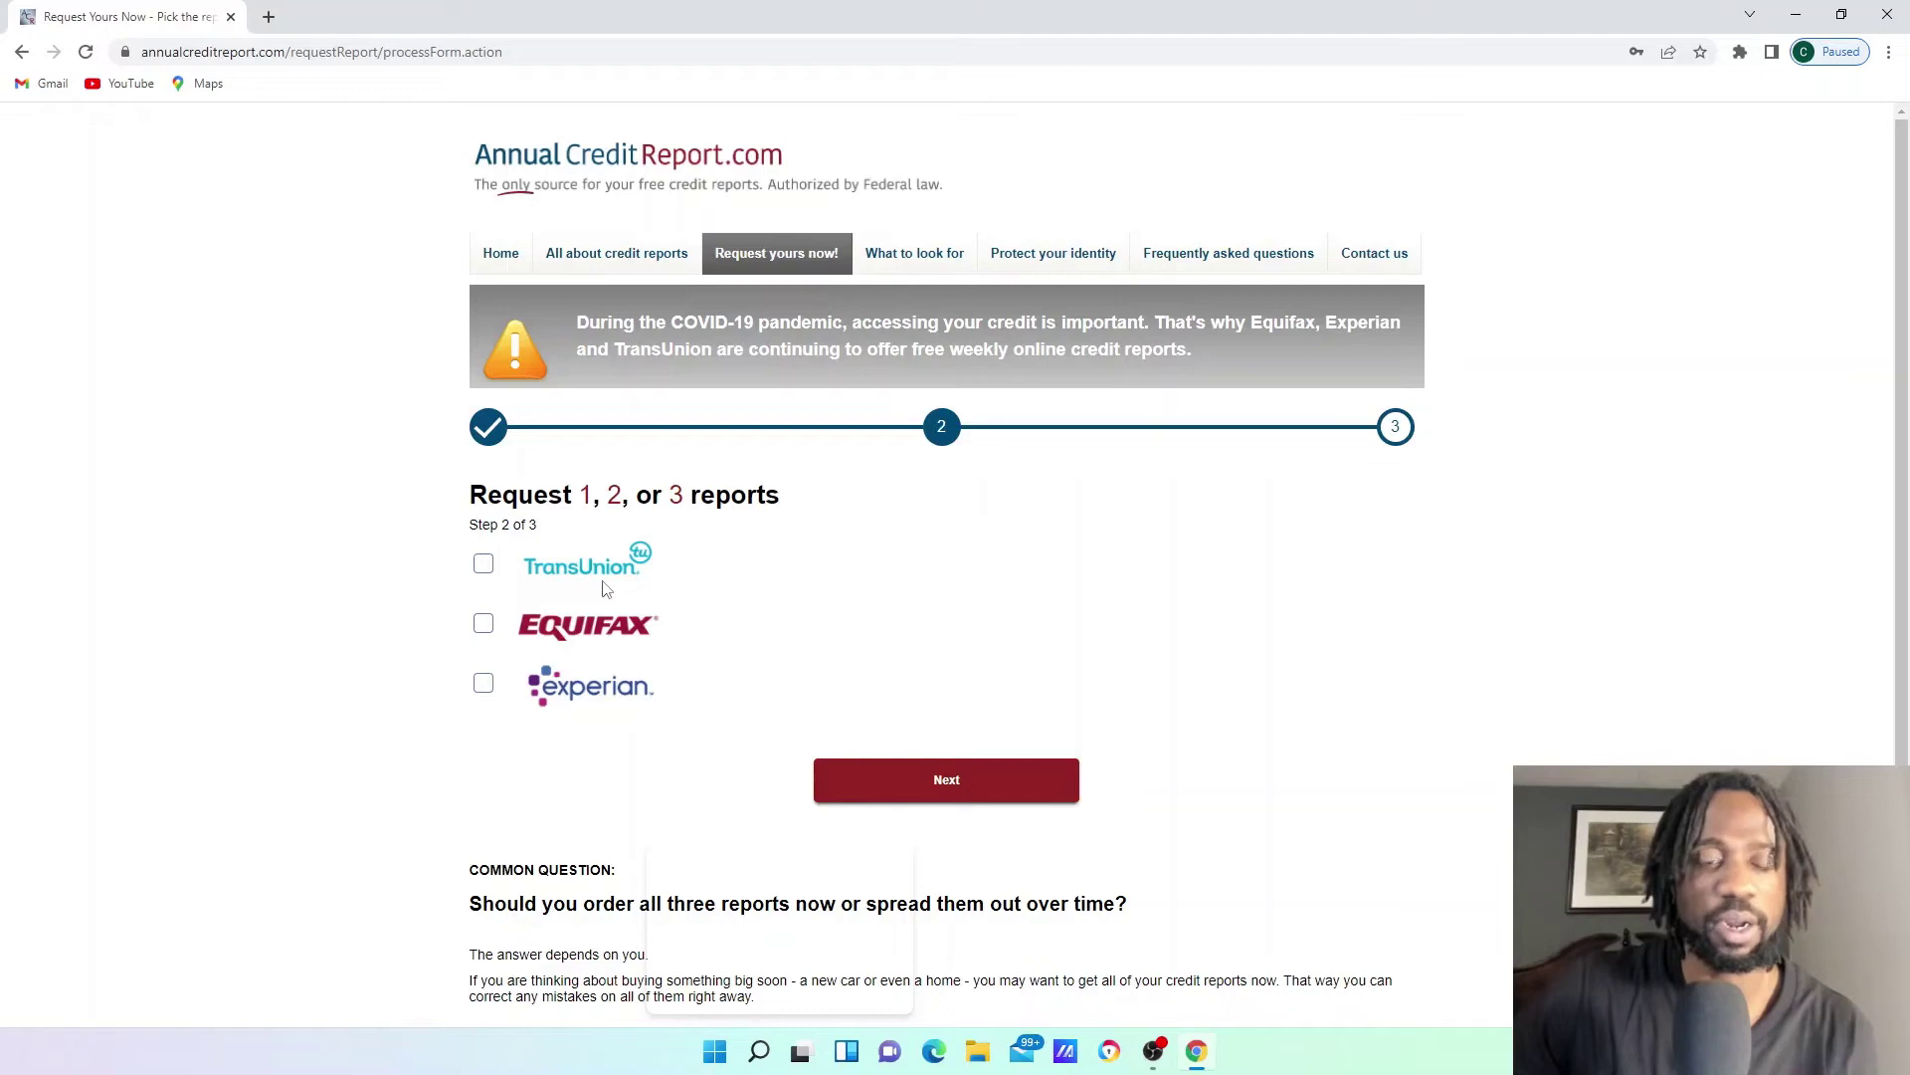
# Step: Request only the Equifax report and submit the contact details on its identity verification page
pyautogui.click(483, 625)
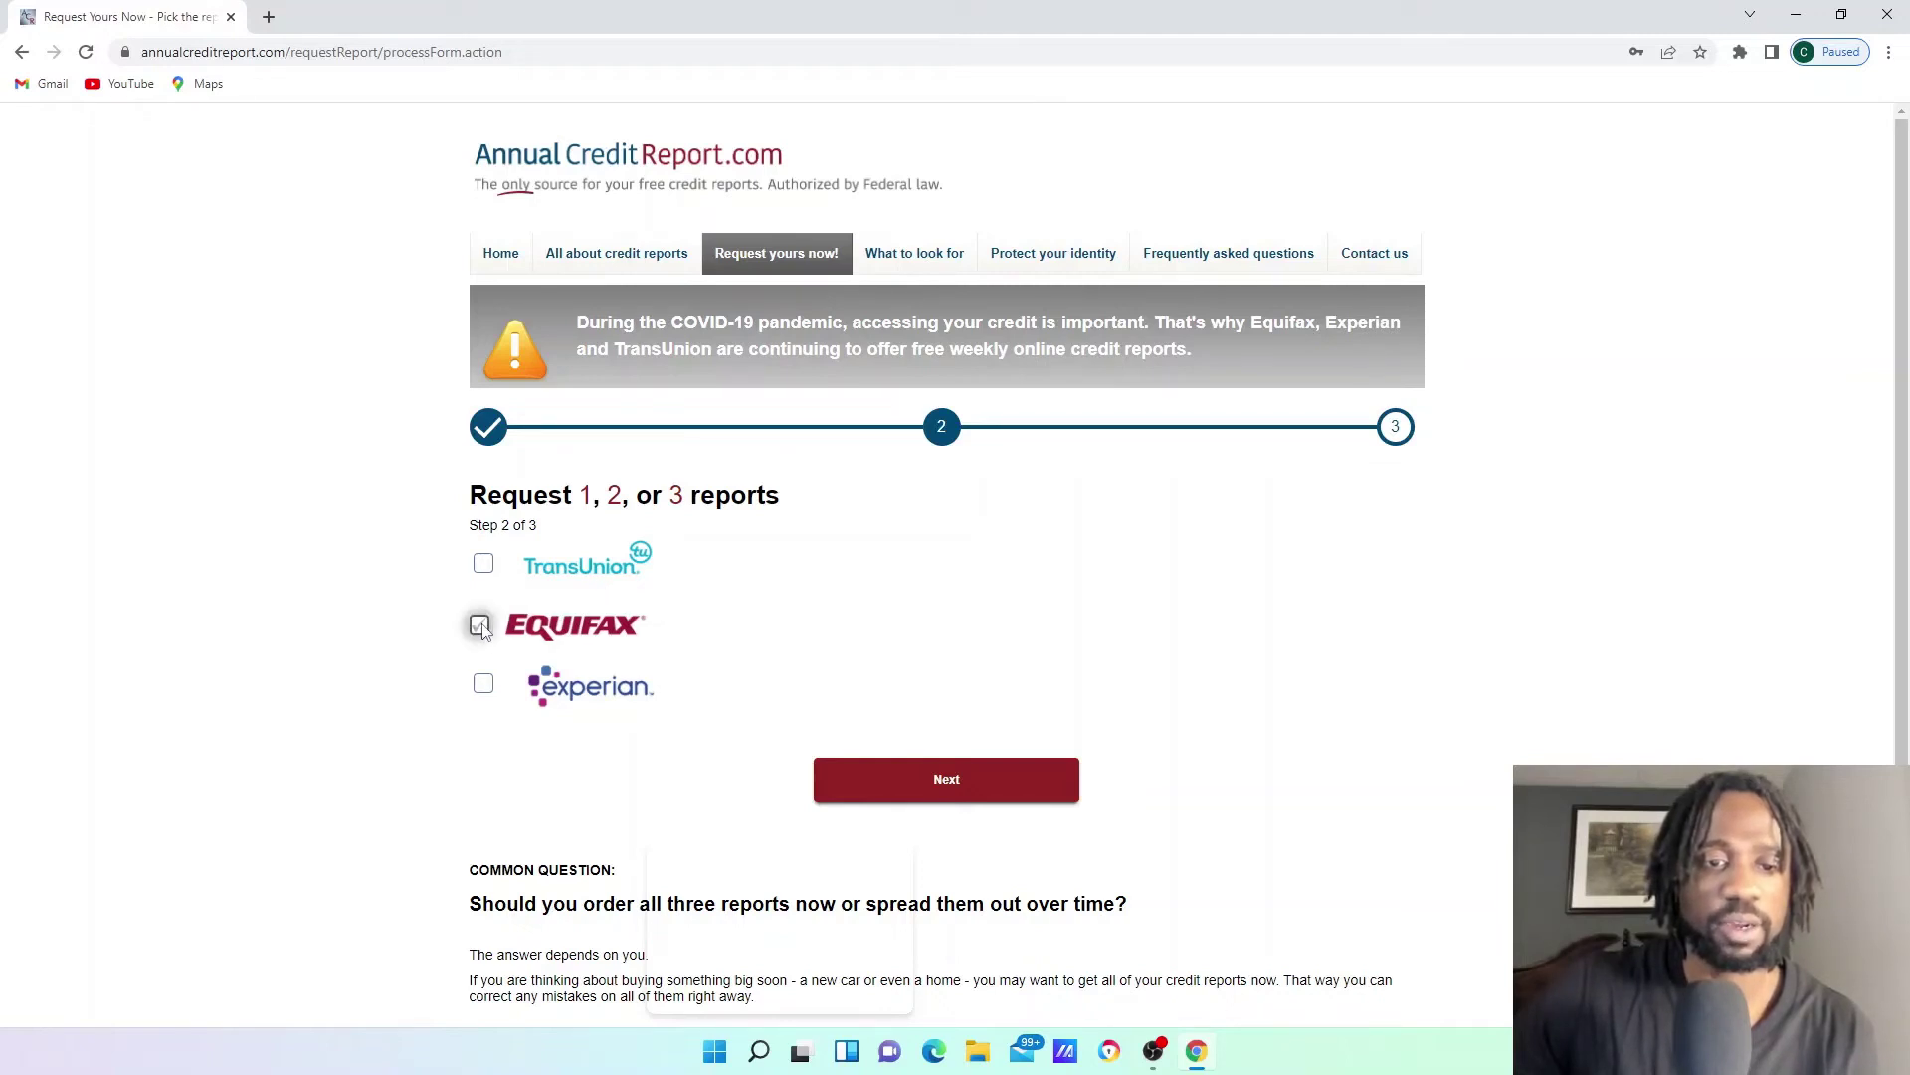
pyautogui.click(935, 782)
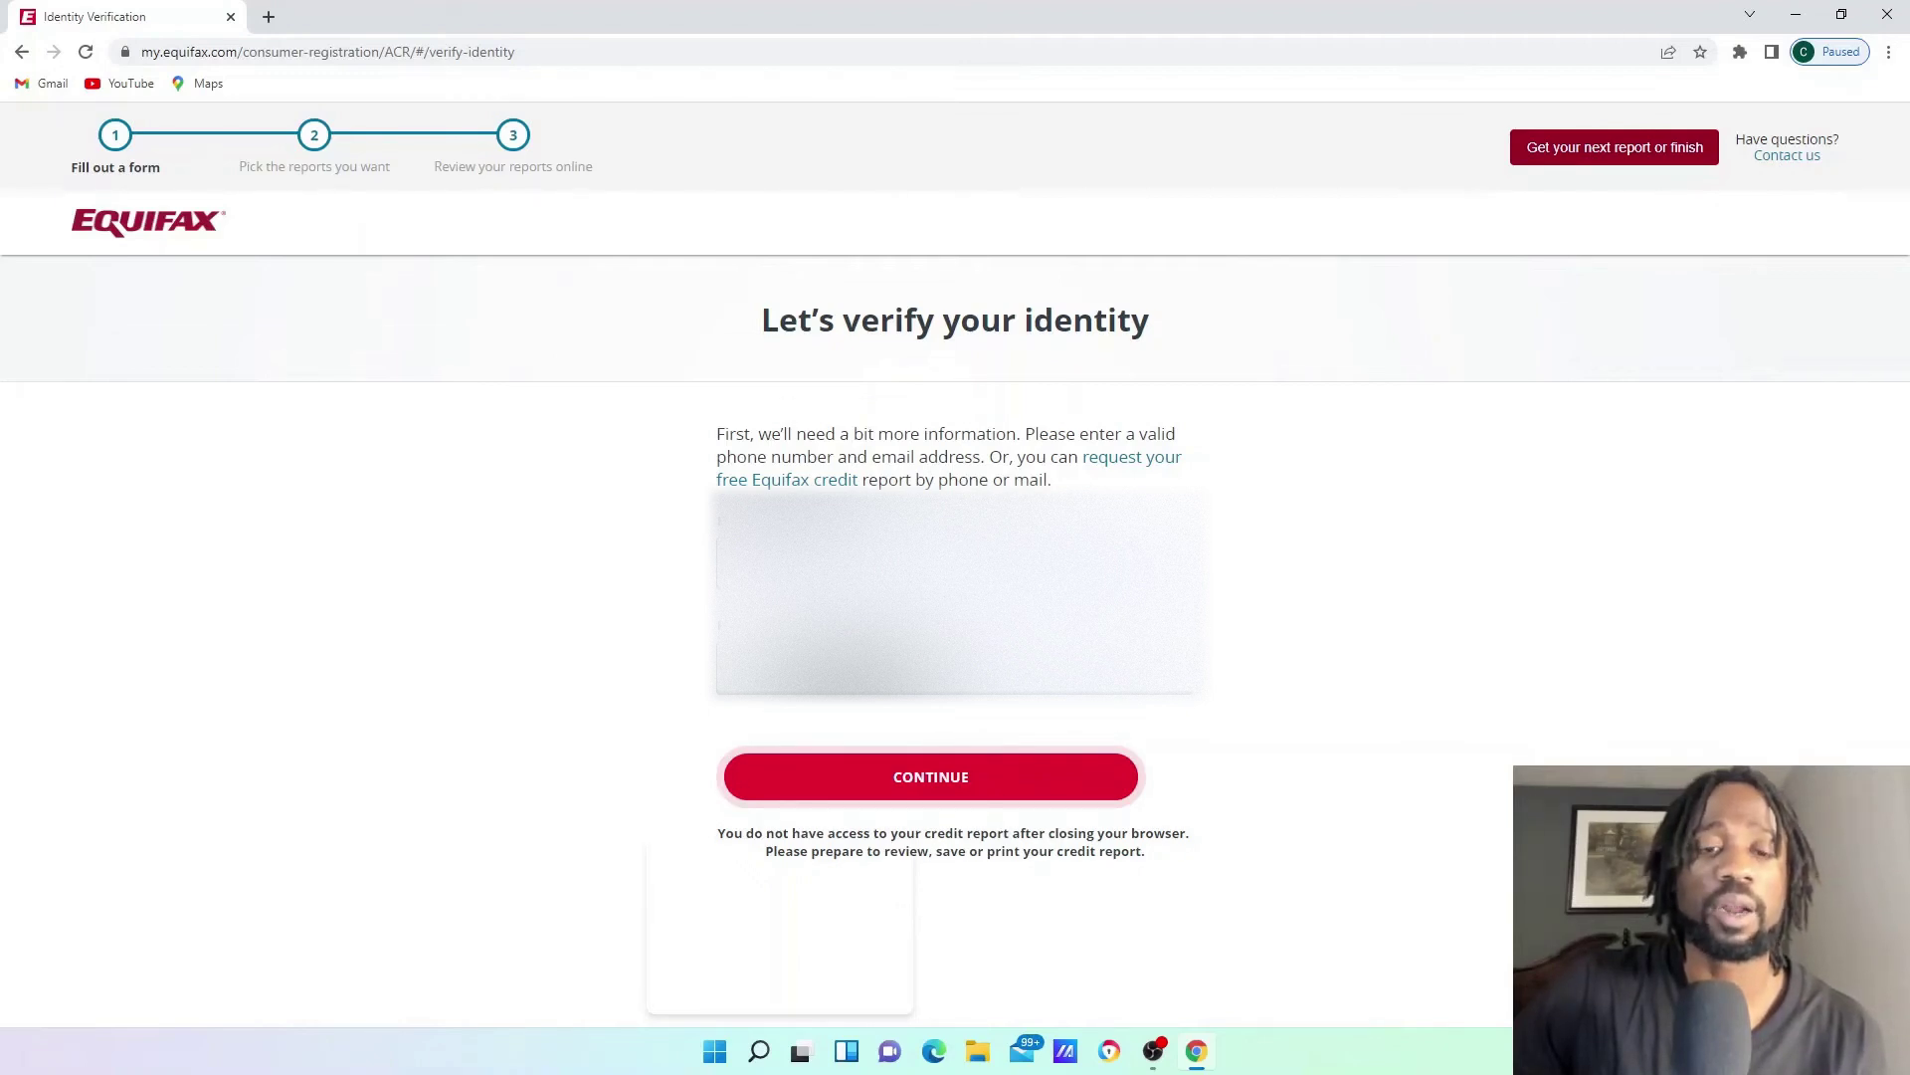
pyautogui.click(973, 775)
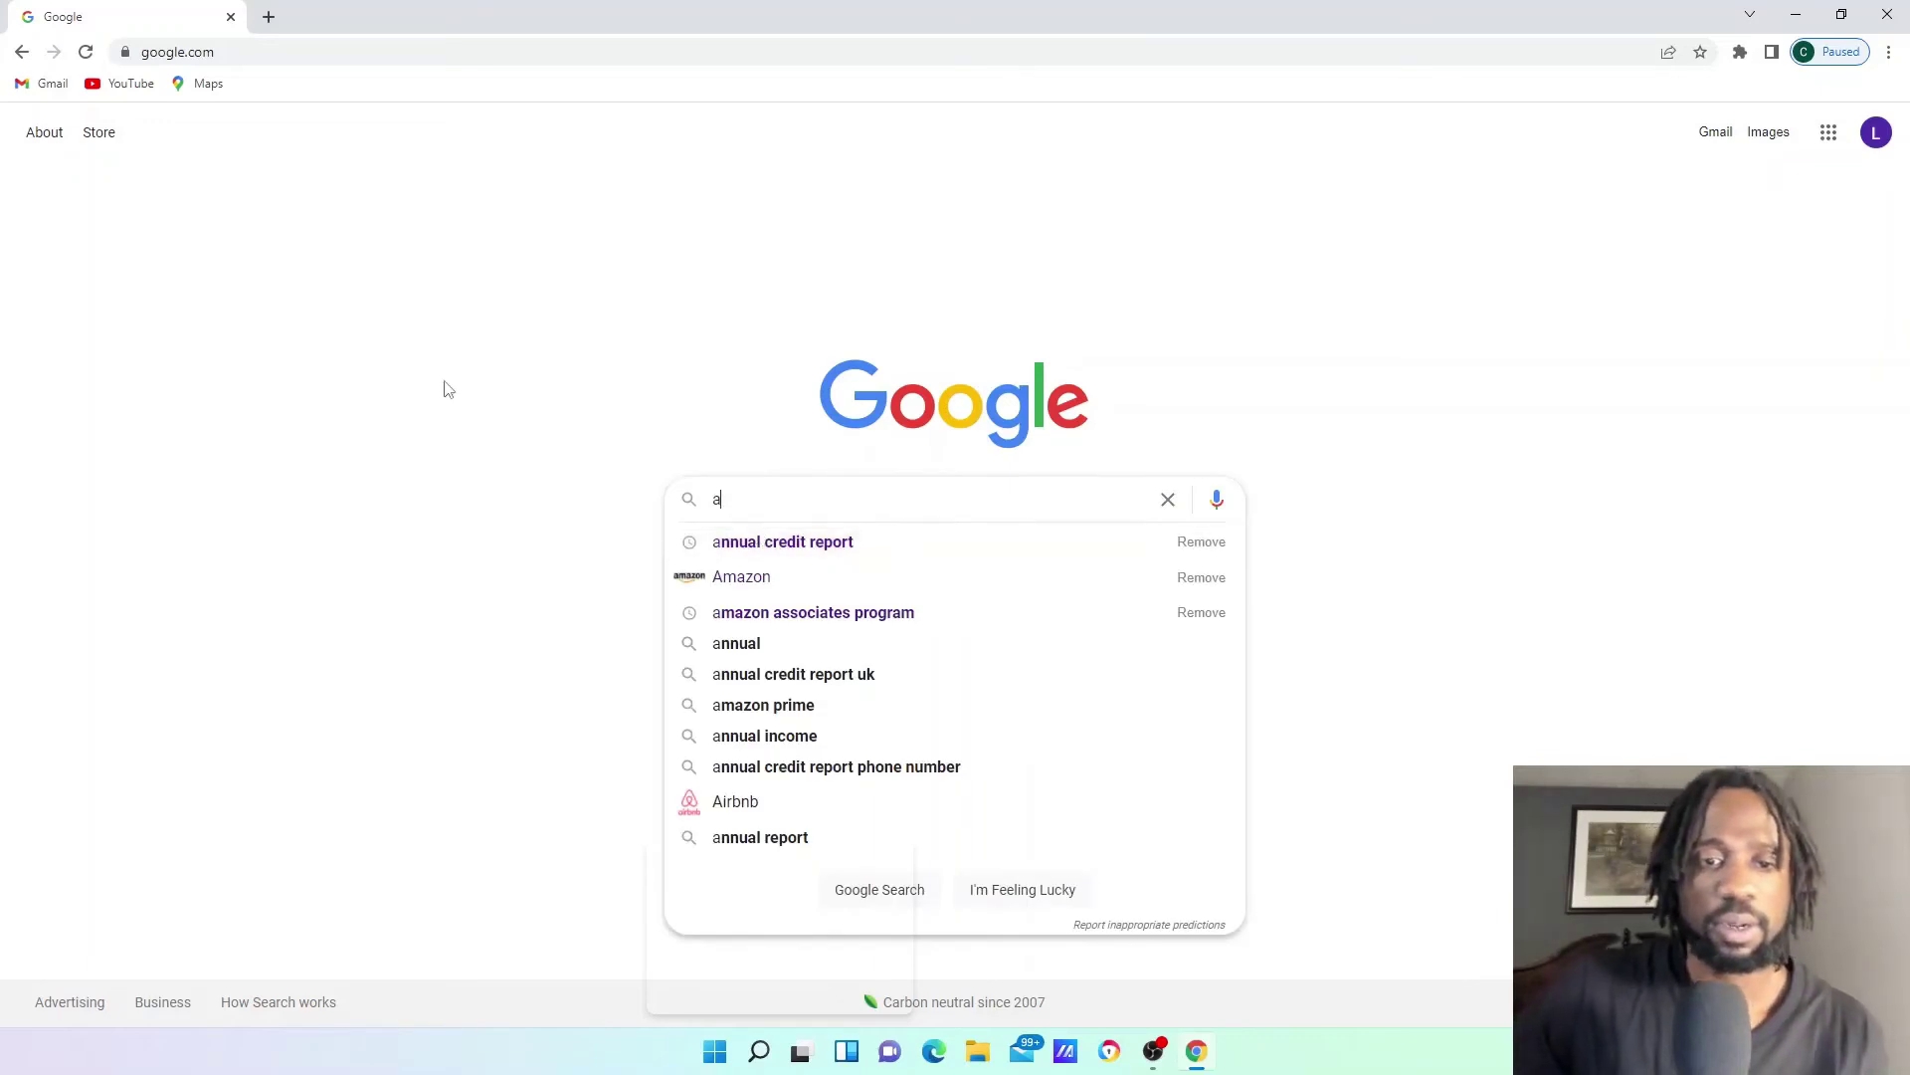
# Step: Return to annualcreditreport.com through an "annual credit report" search and open the form for another free report request
pyautogui.click(859, 550)
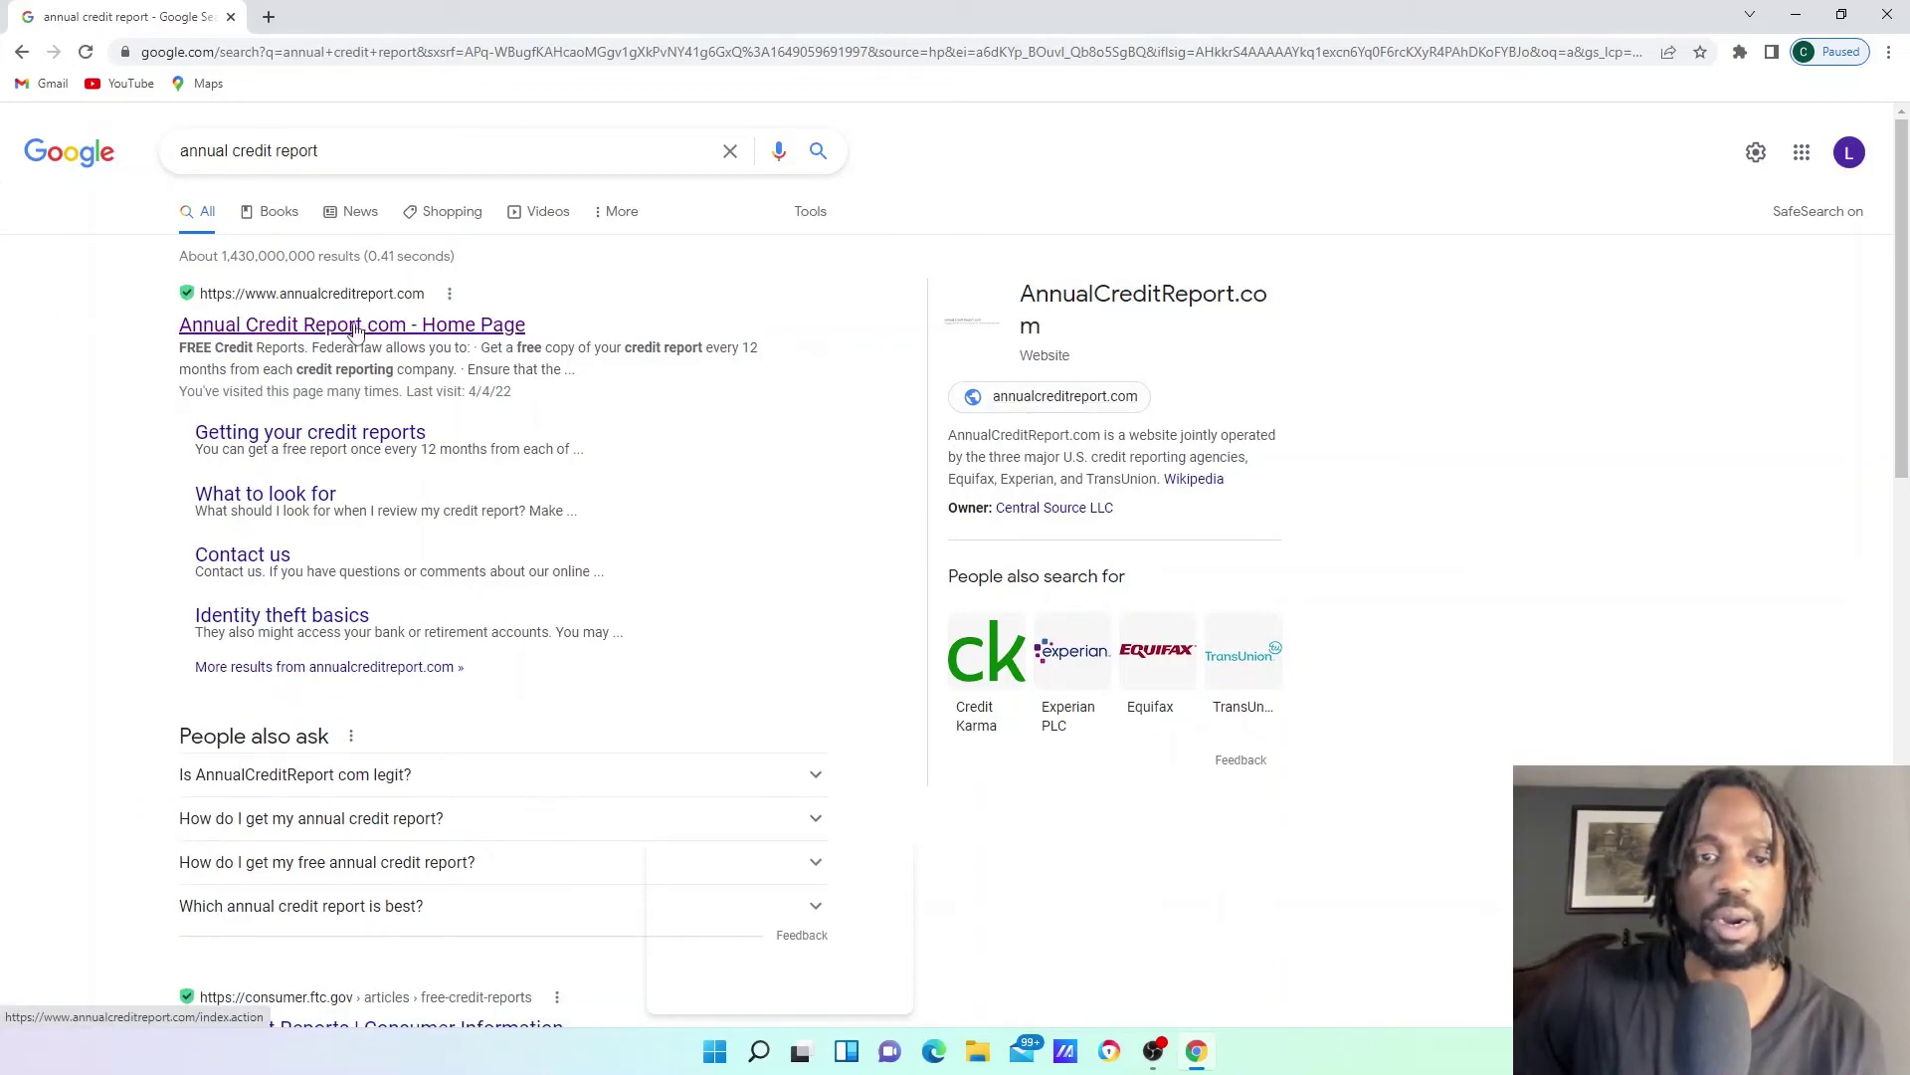
pyautogui.click(357, 326)
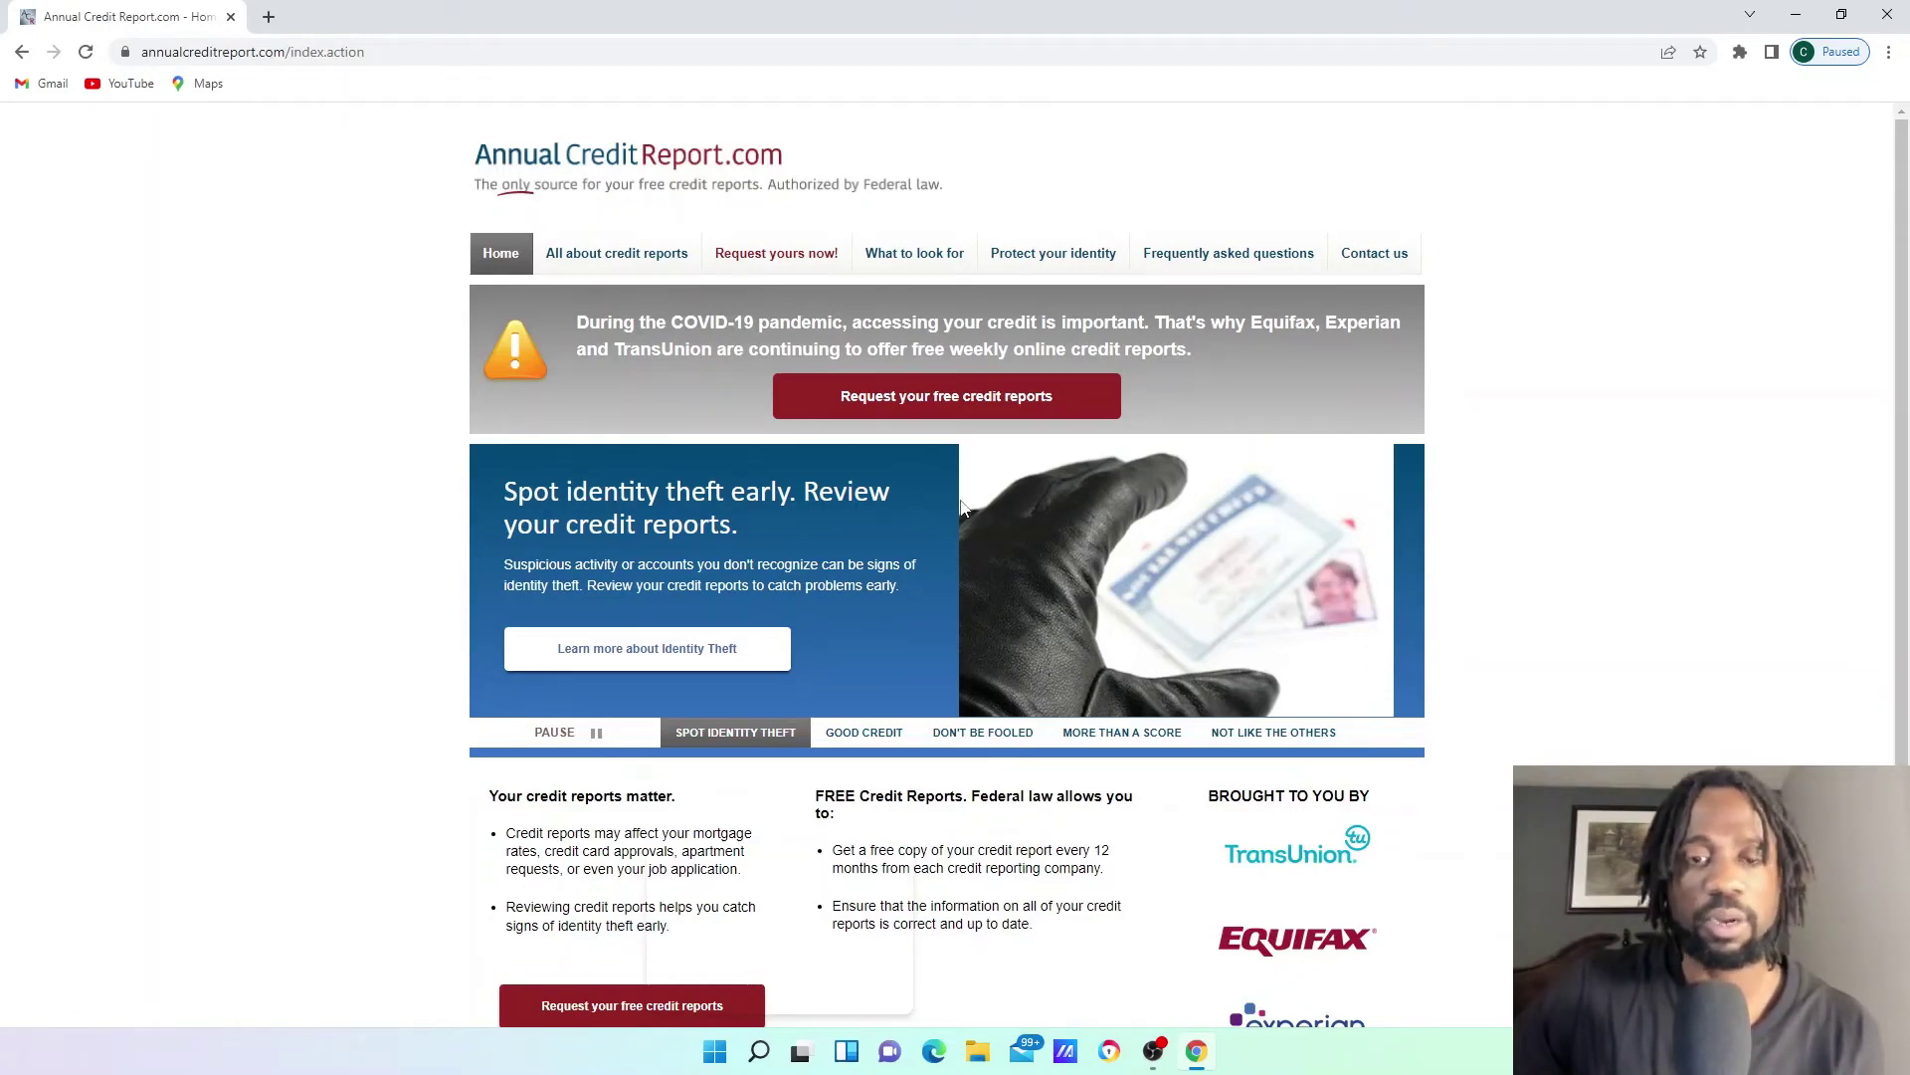
pyautogui.click(908, 402)
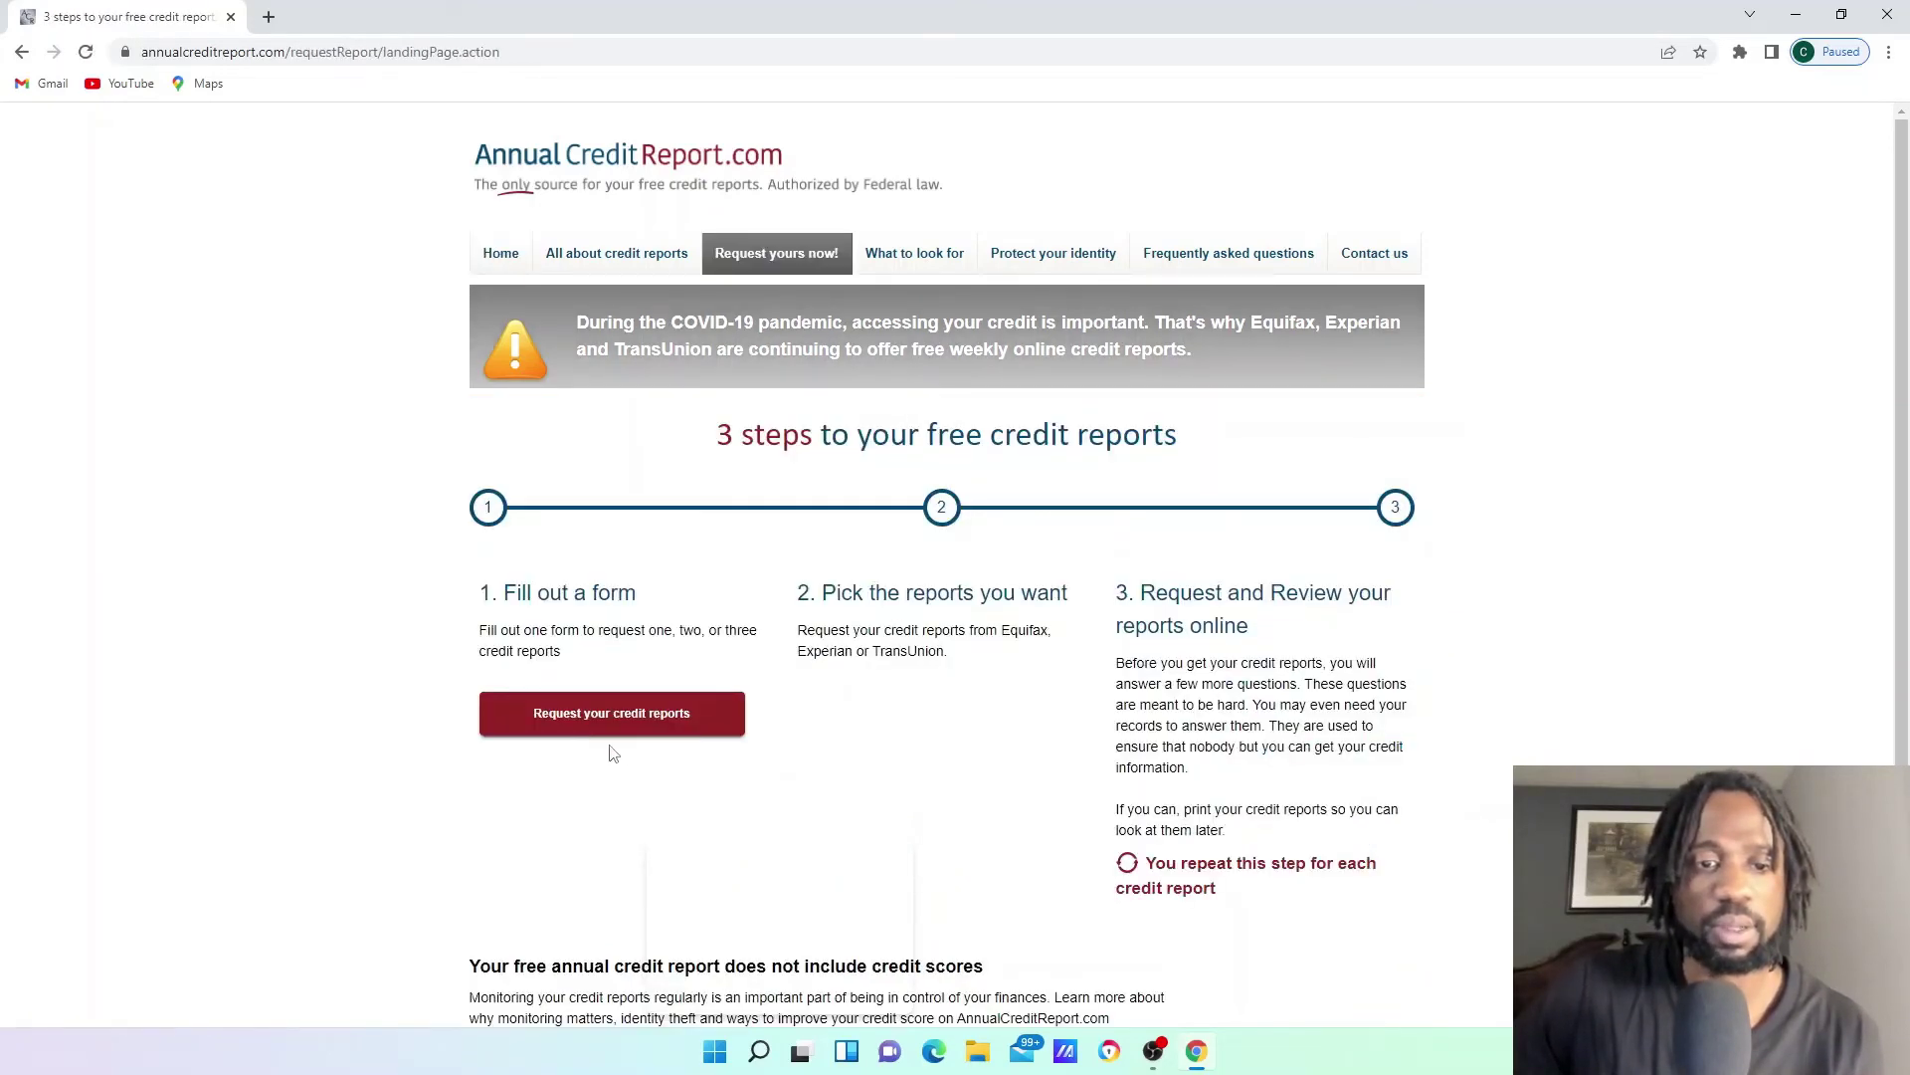
pyautogui.click(573, 717)
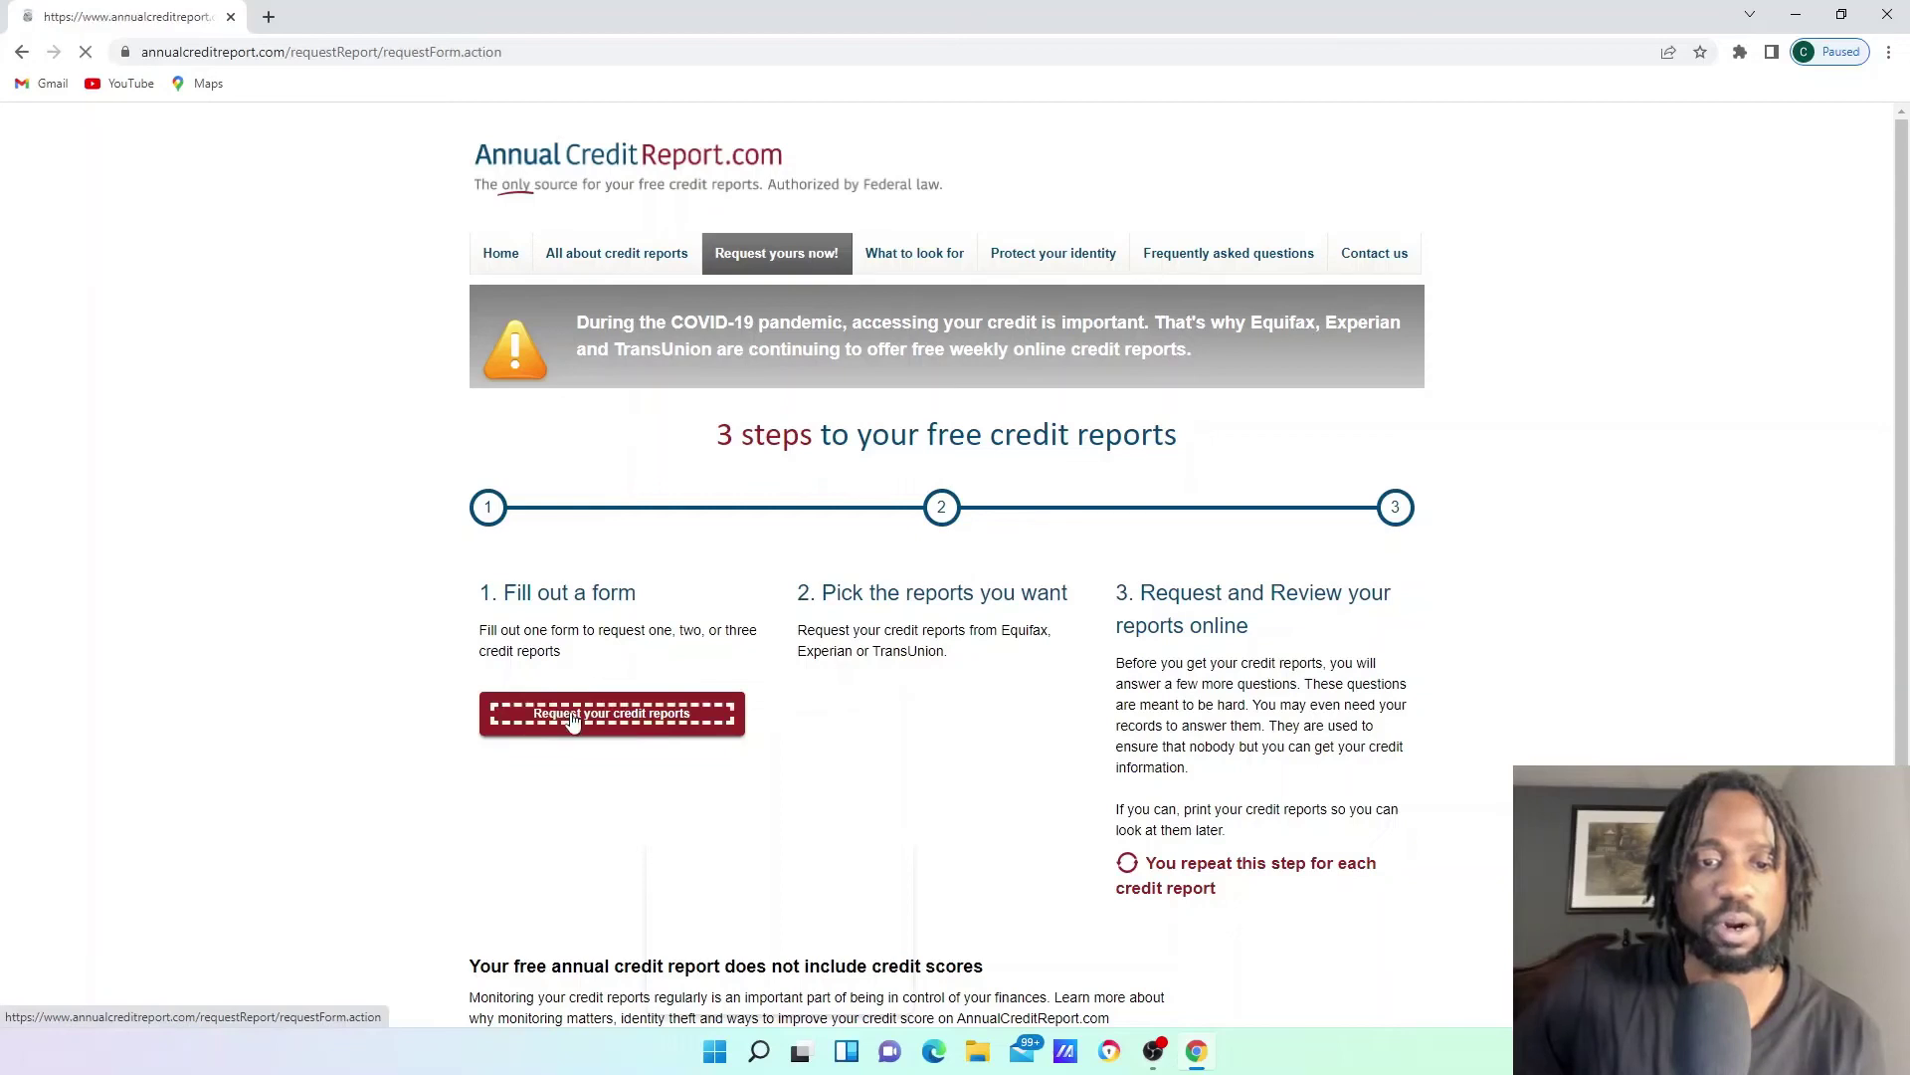
pyautogui.scroll(-3, 678, 679)
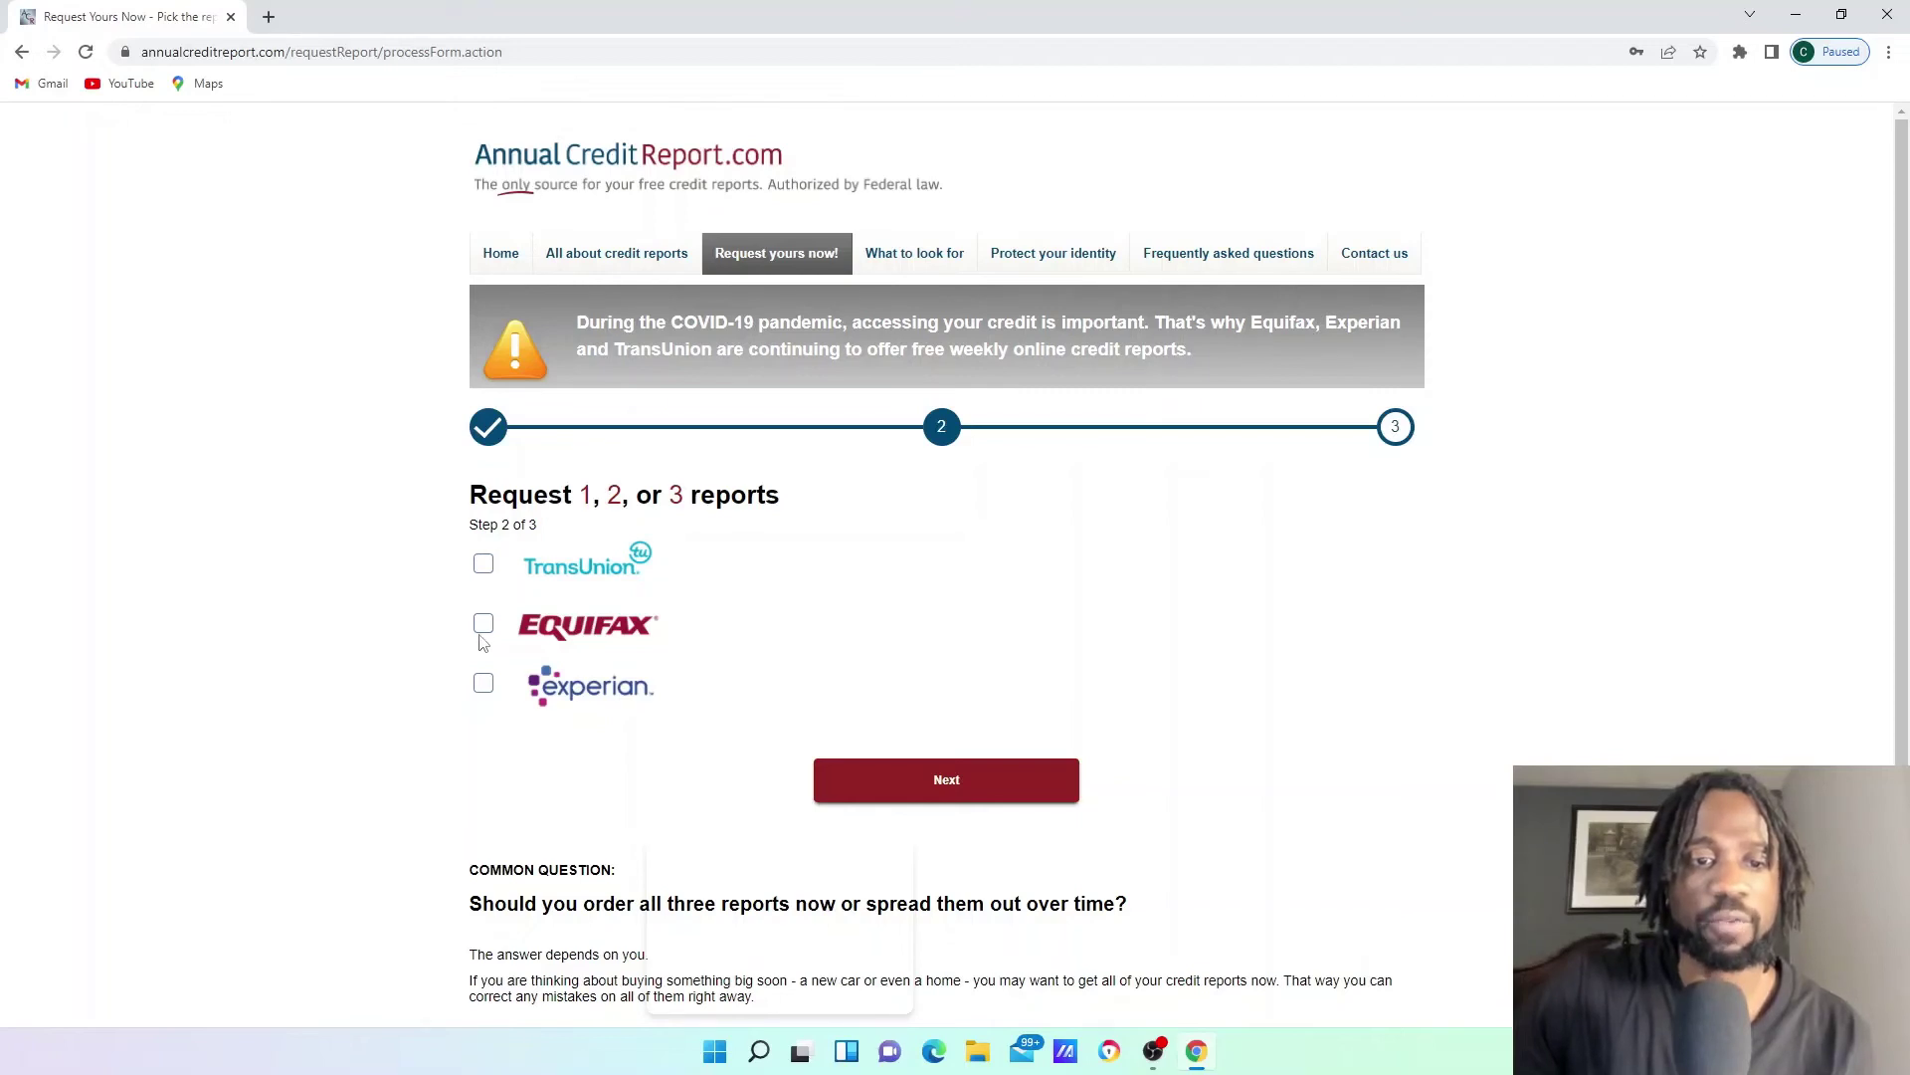
# Step: Select only the Experian report and proceed to Experian's online report review page
pyautogui.click(484, 686)
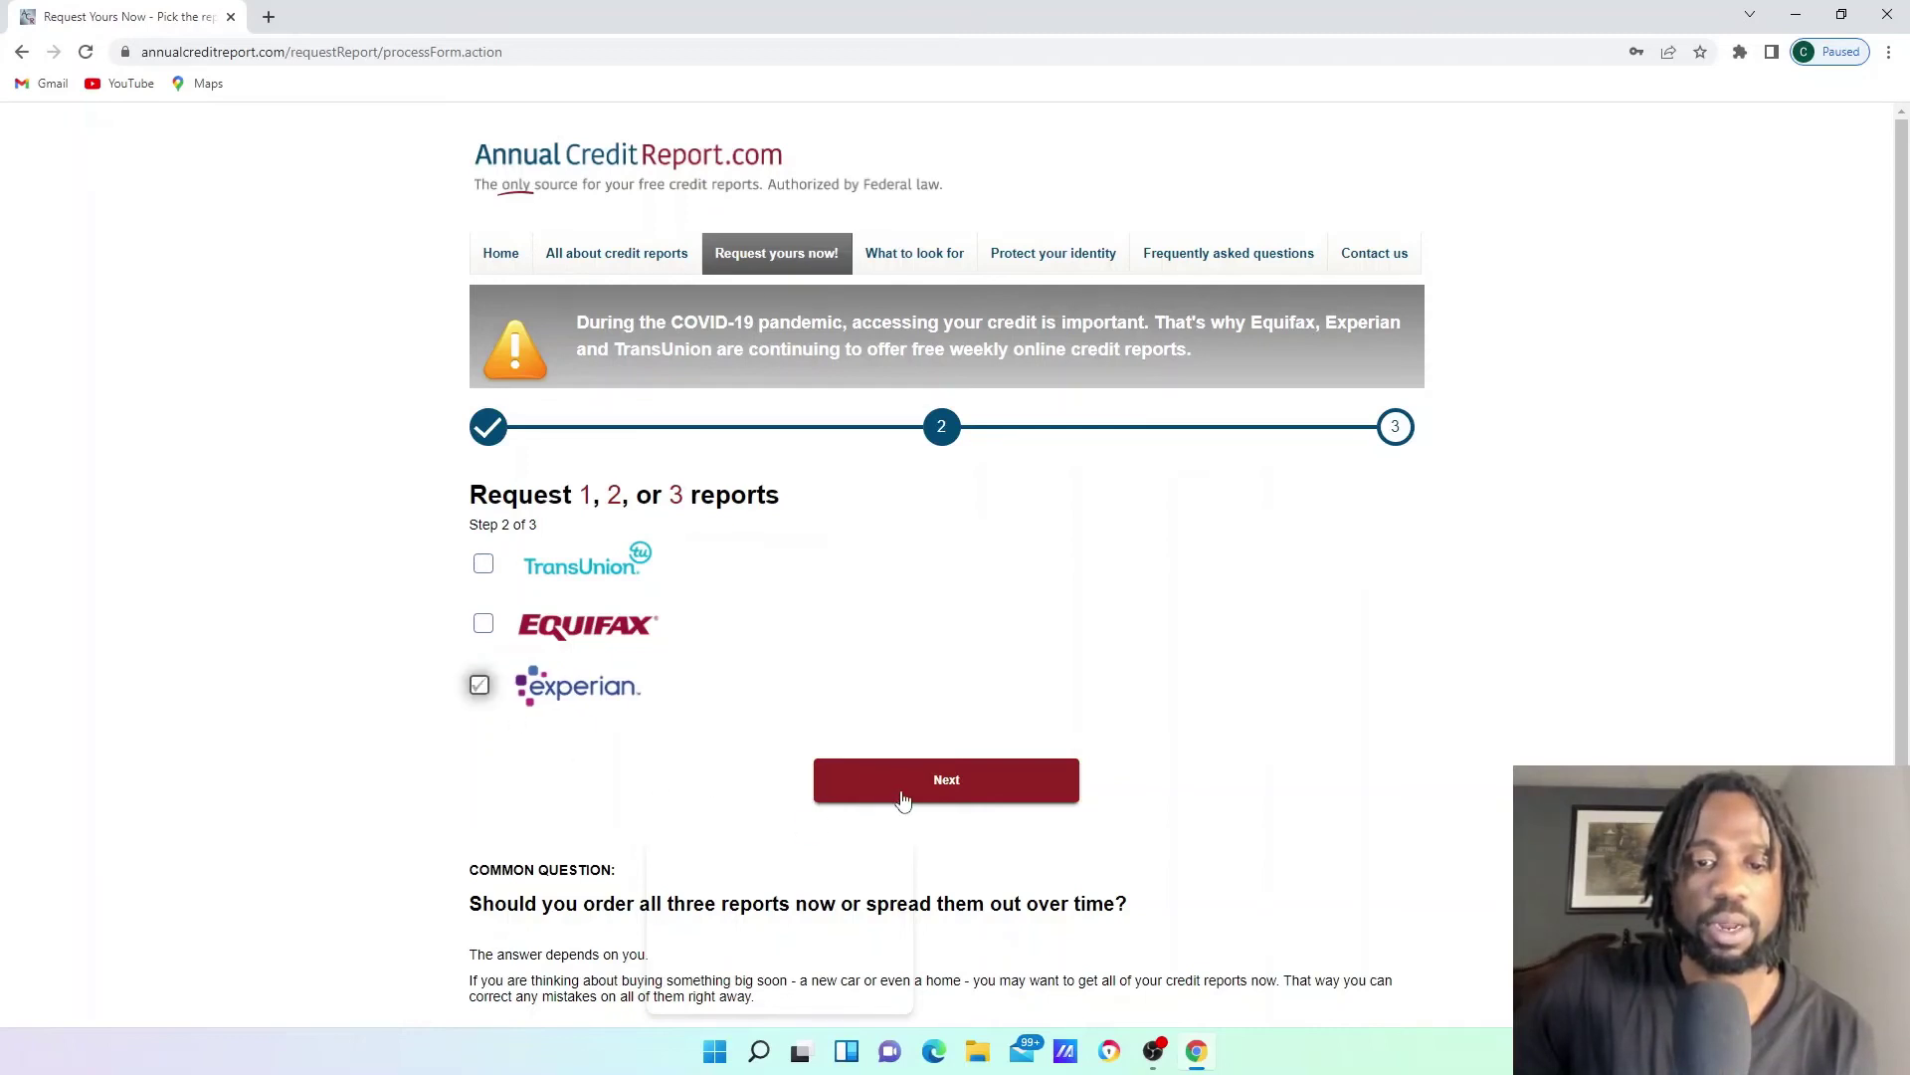
pyautogui.click(903, 796)
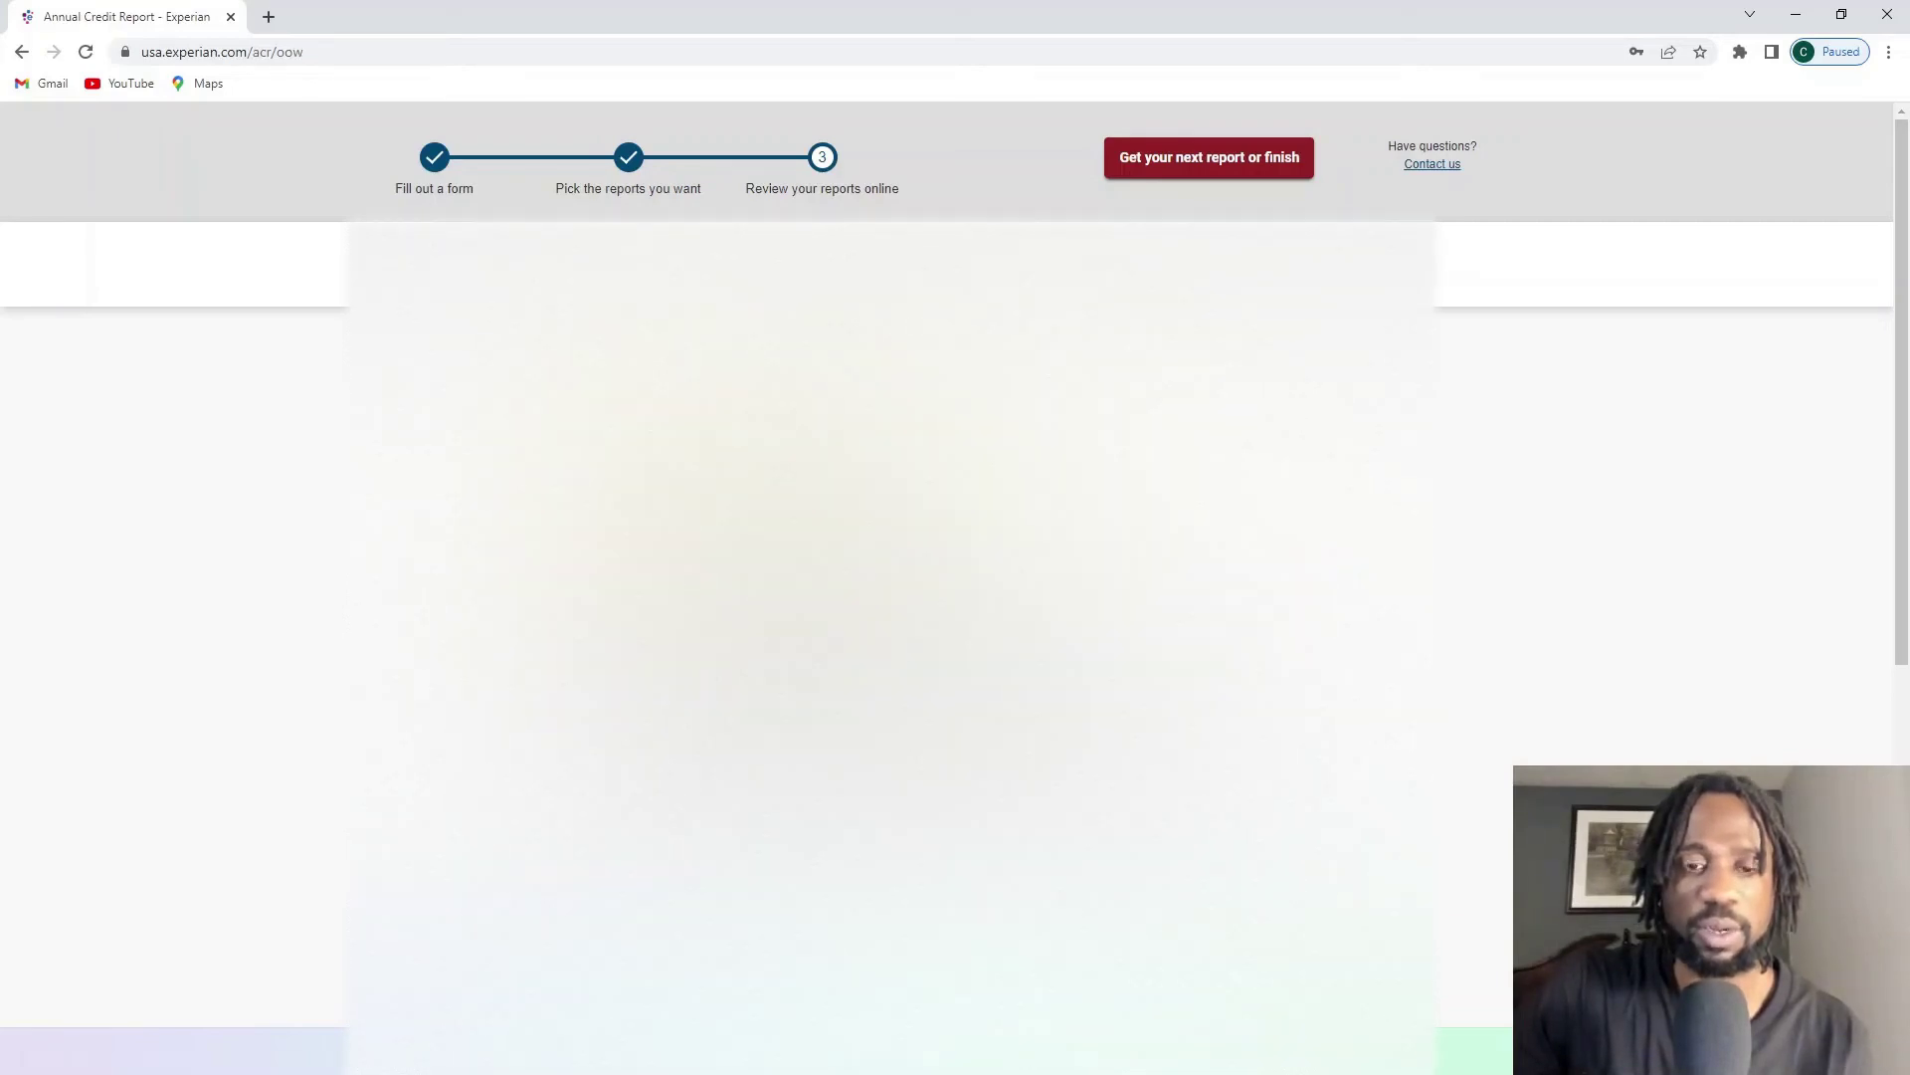
pyautogui.scroll(-3, 955, 587)
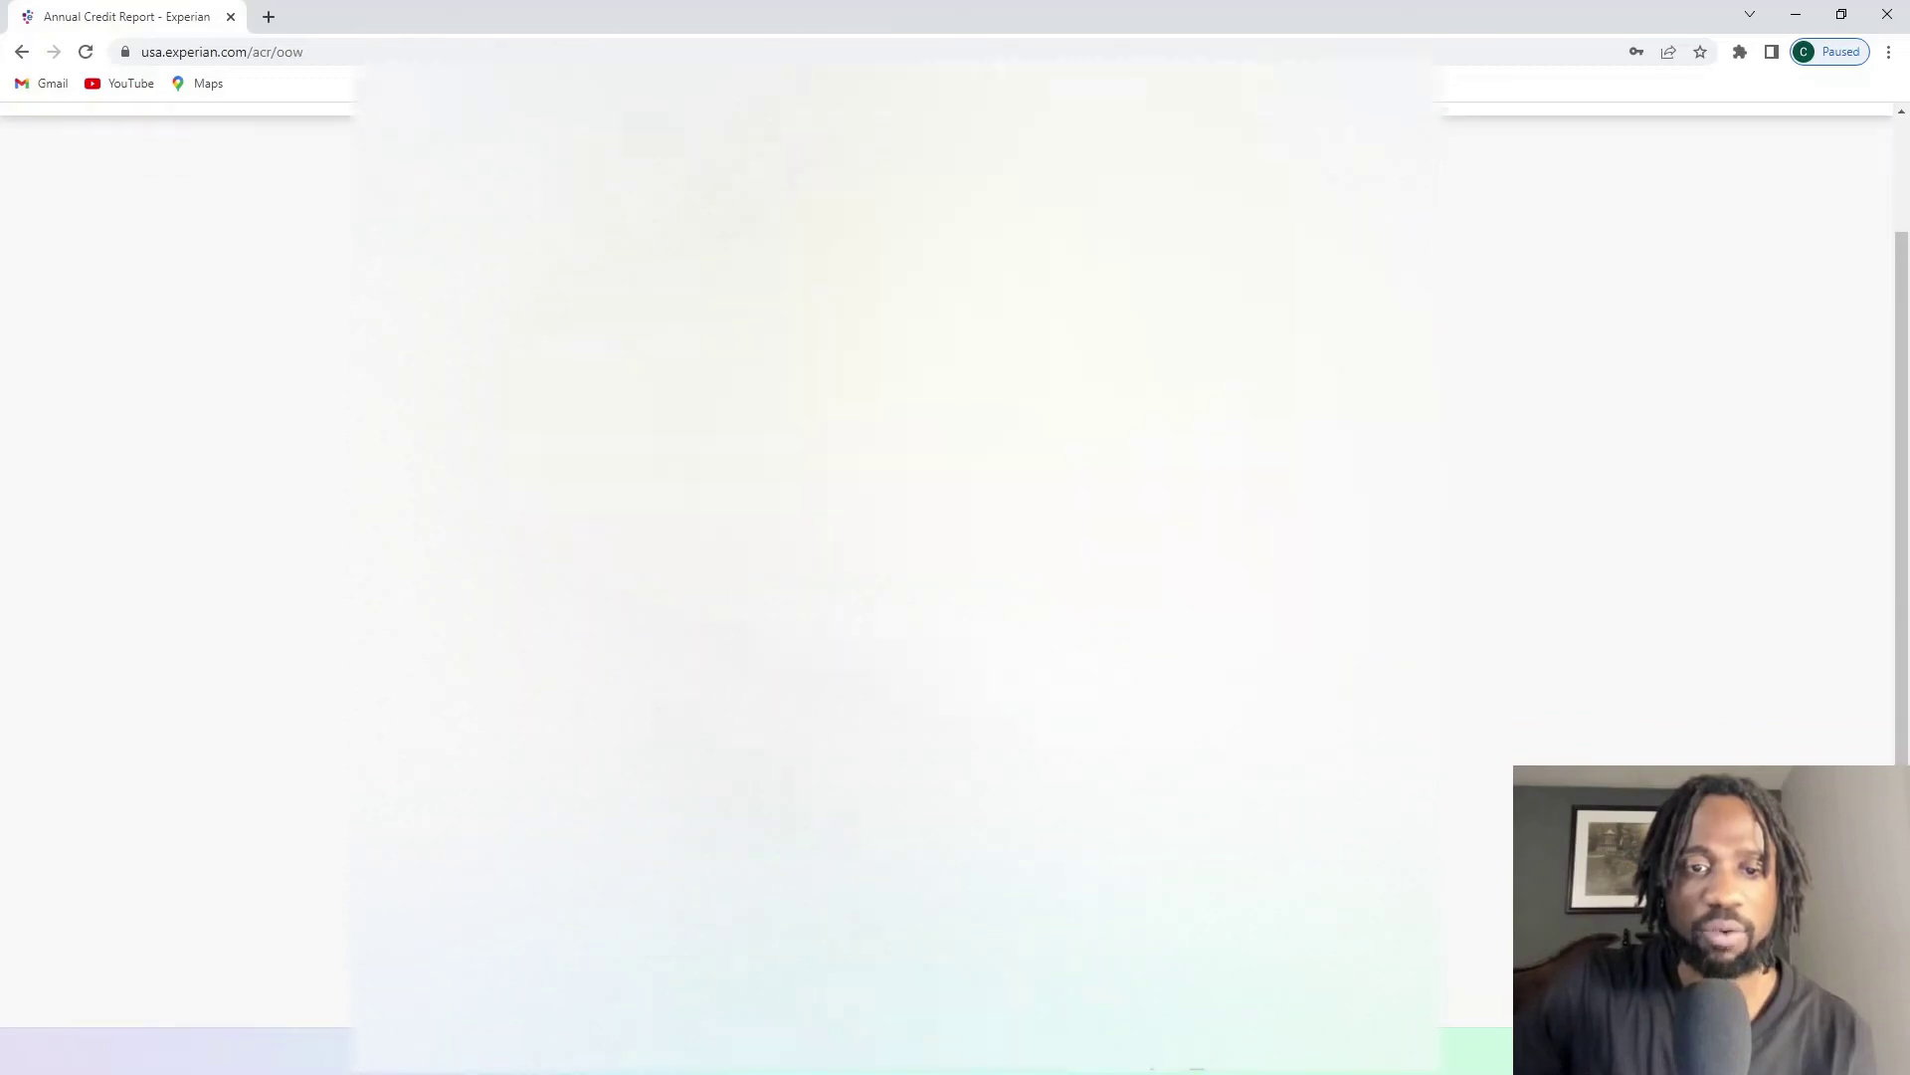